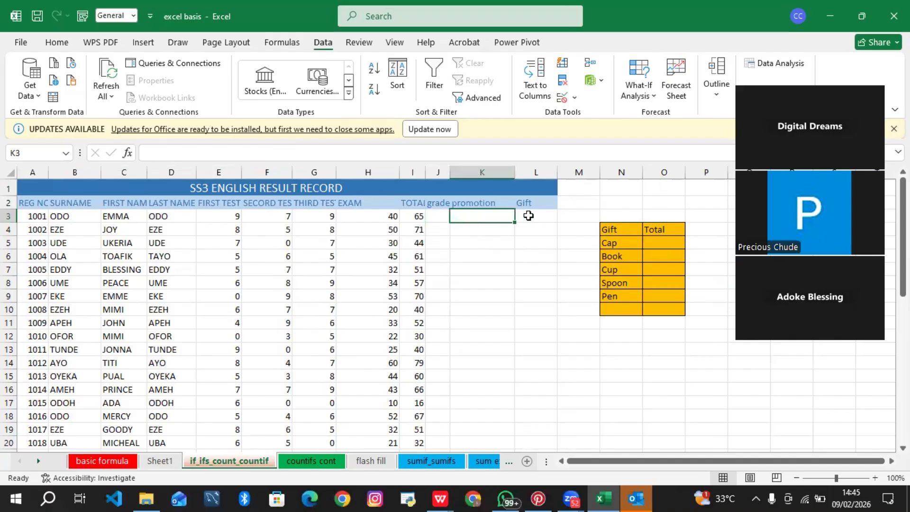
click(534, 217)
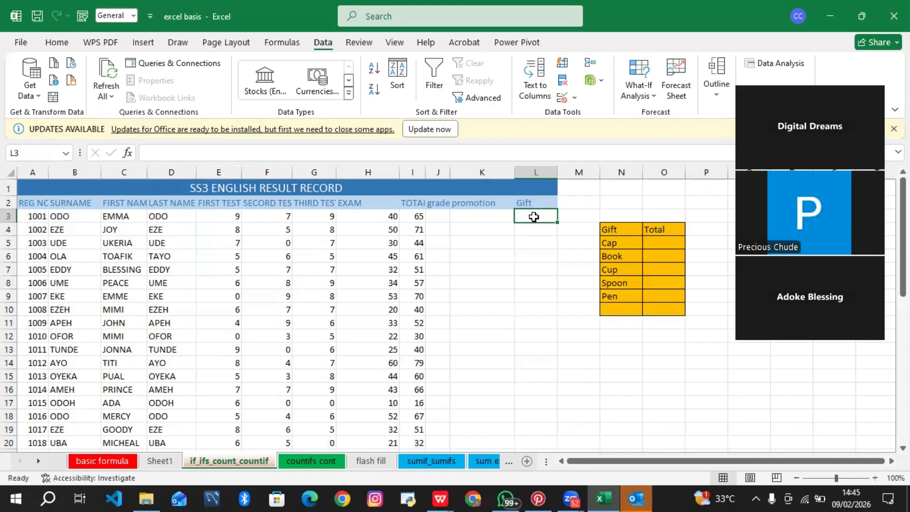
click(487, 218)
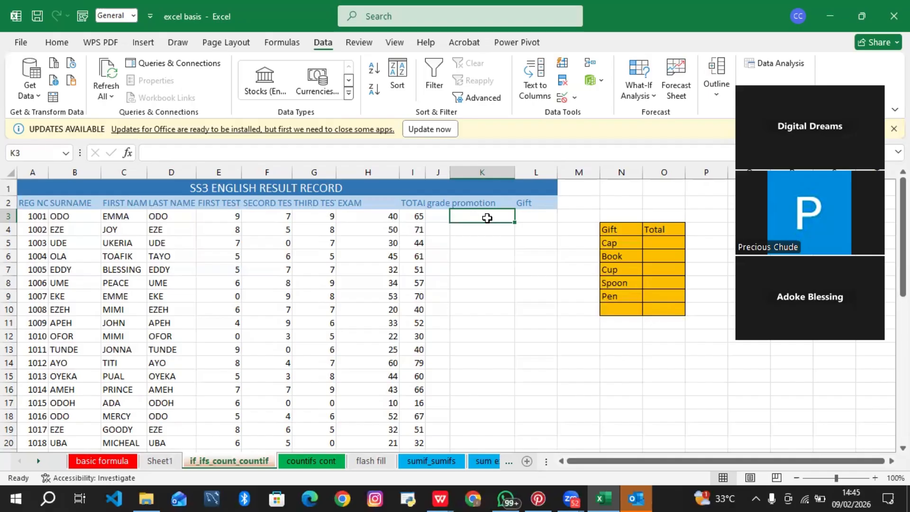
text(=)
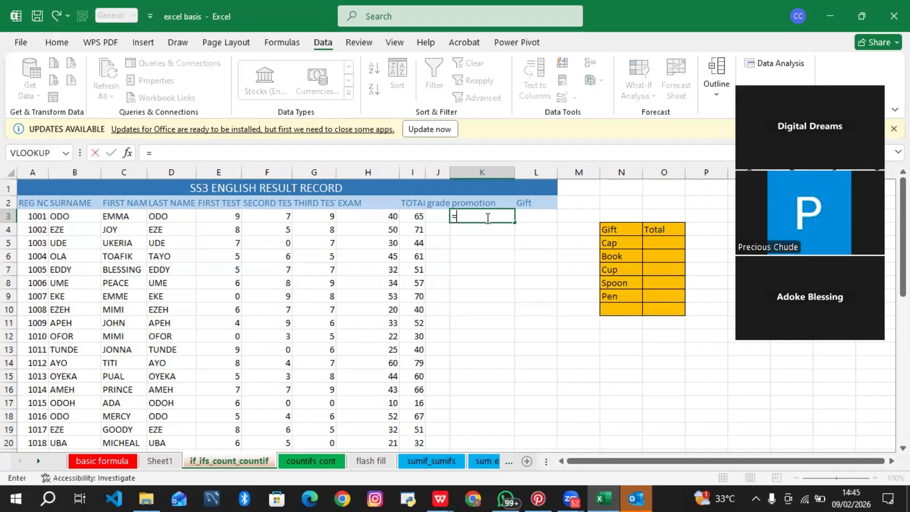
text(if)
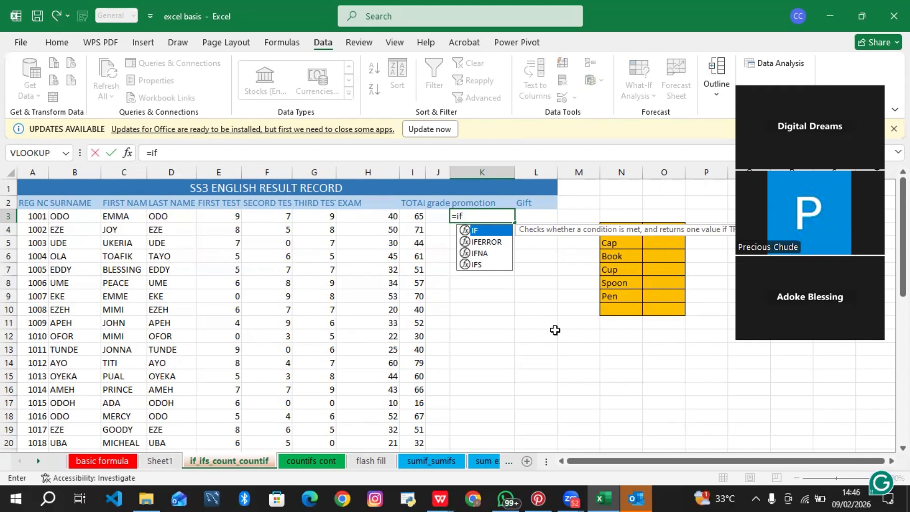
text(()
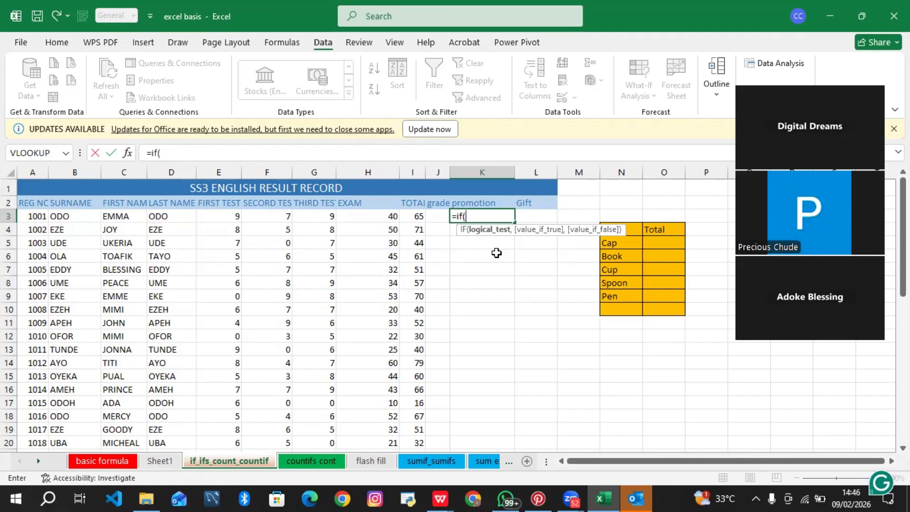
click(413, 214)
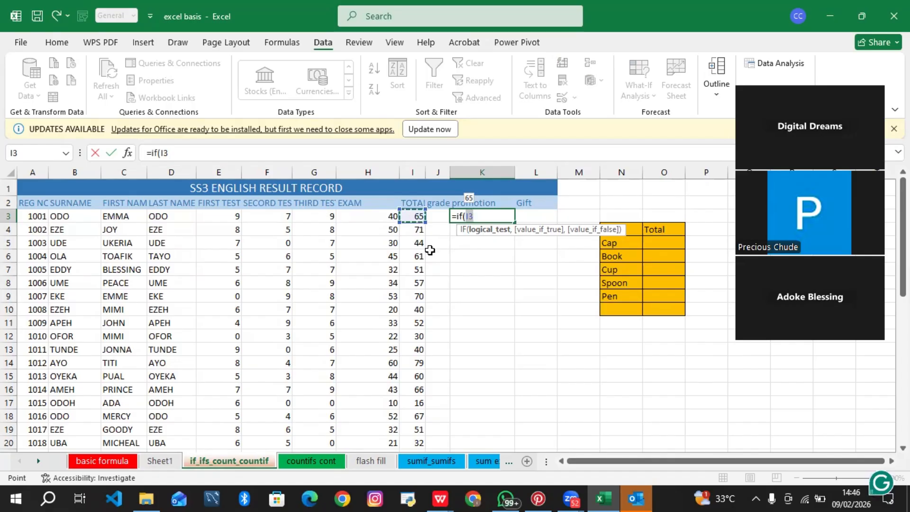
key(BackSpace)
key(BackSpace)
key(BackSpace)
key(BackSpace)
key(BackSpace)
key(BackSpace)
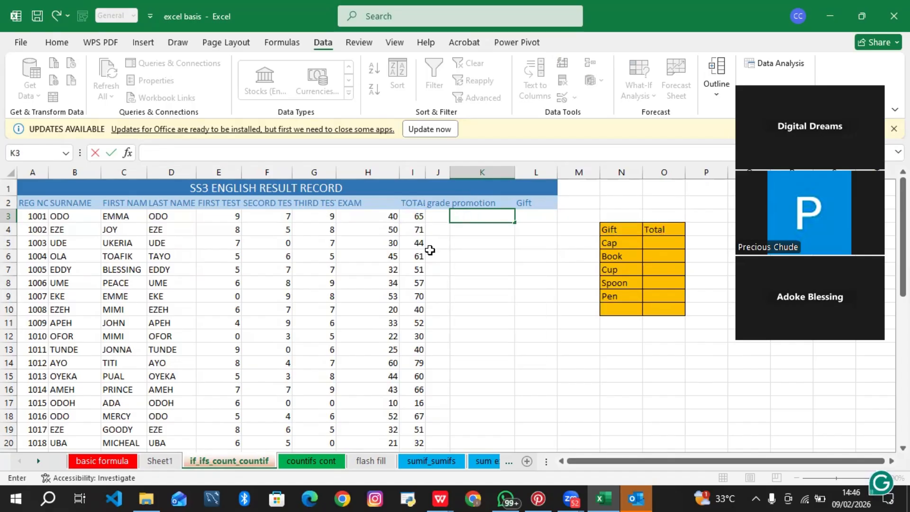
Step: Clear the TOTAL column values from I3 downward
click(421, 215)
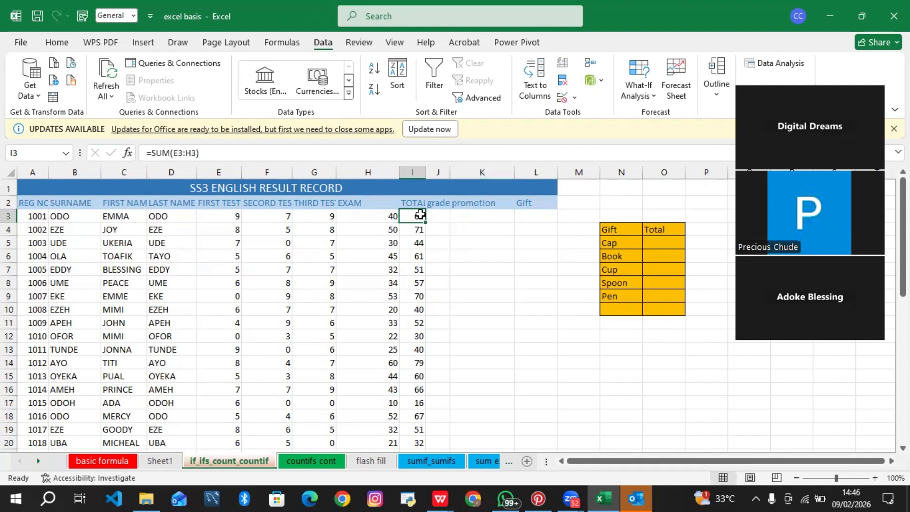
key(ctrl+shift+Down)
key(Delete)
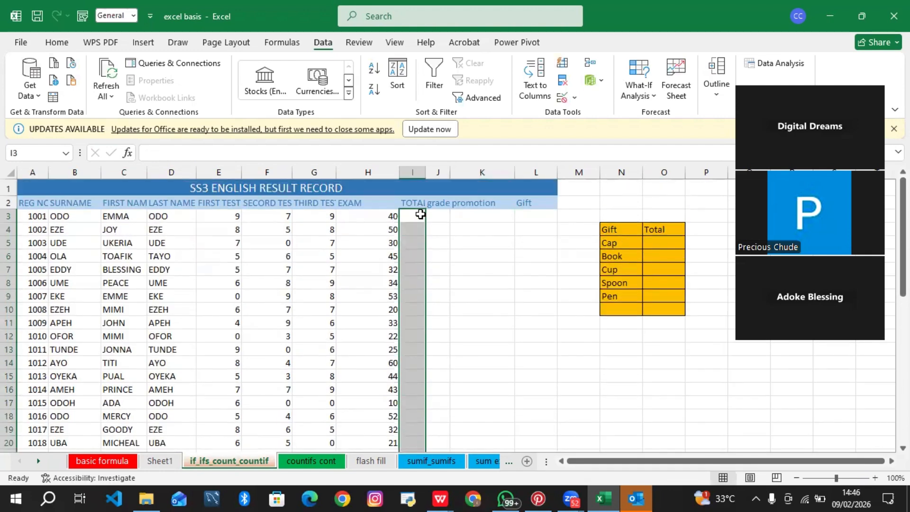
Step: Enter a SUM formula in I3 adding the scores in E3 through H3
click(421, 215)
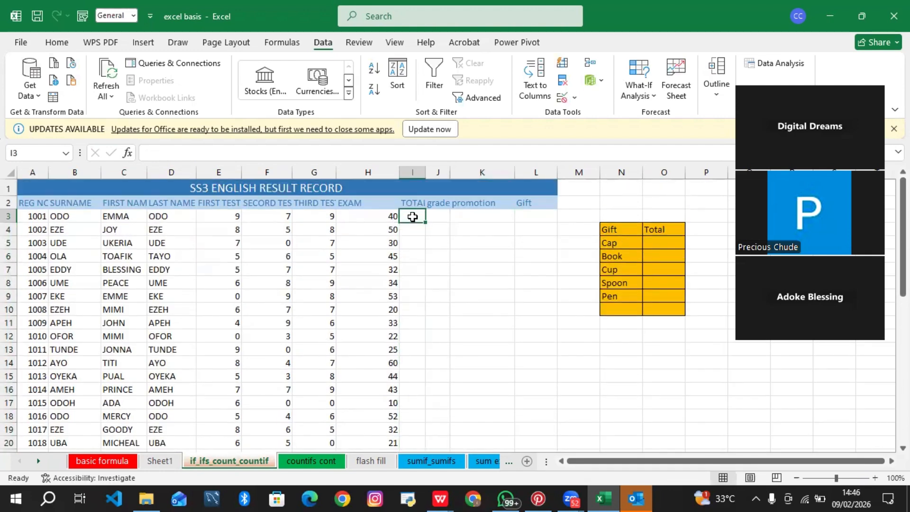
text(=)
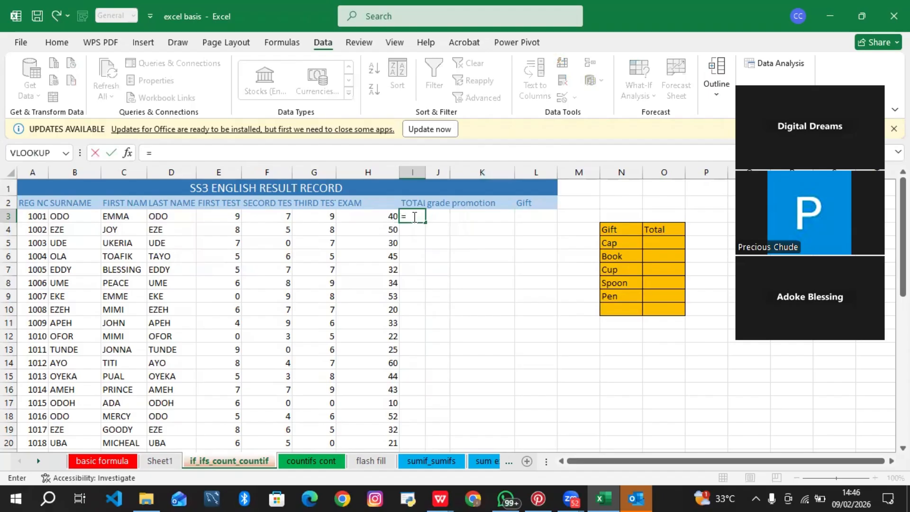
text(s)
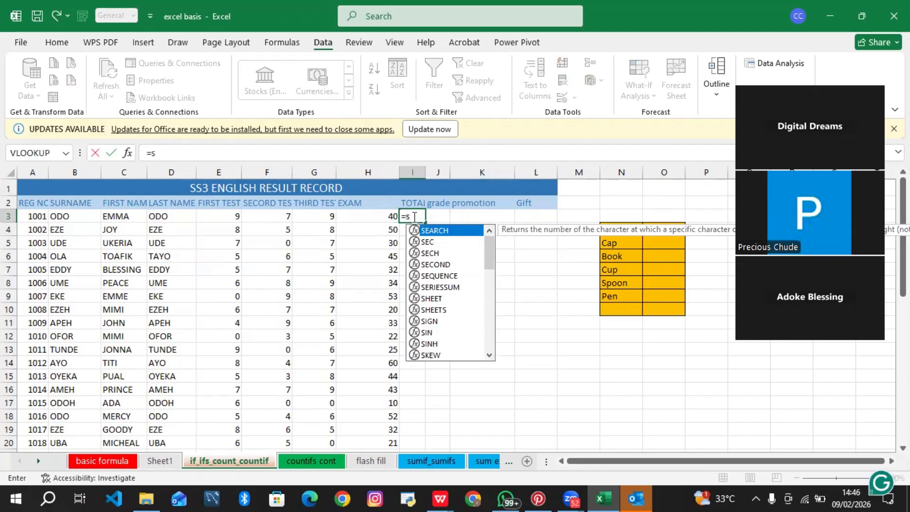
text(um)
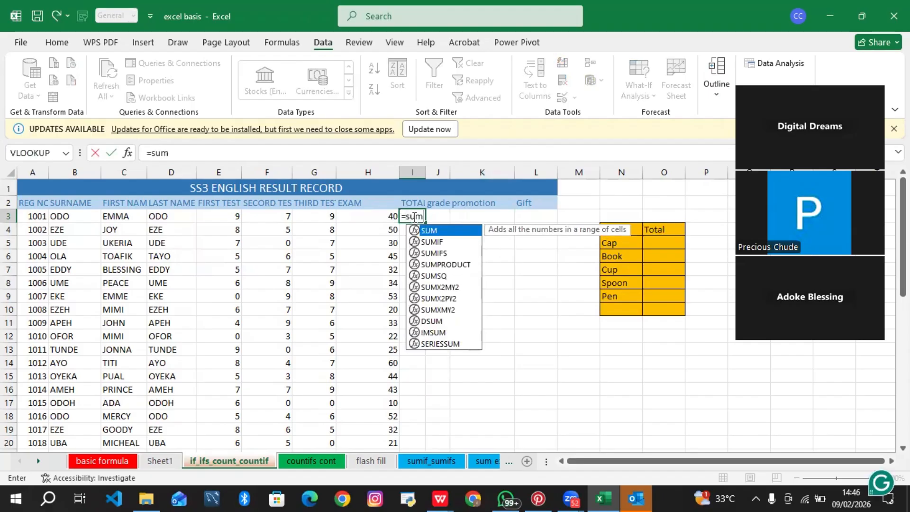
text(()
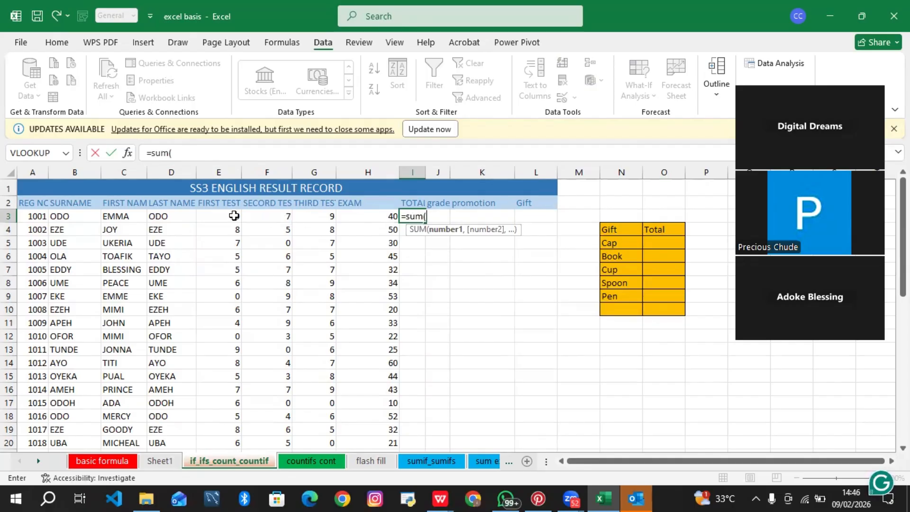
drag(232, 214, 383, 214)
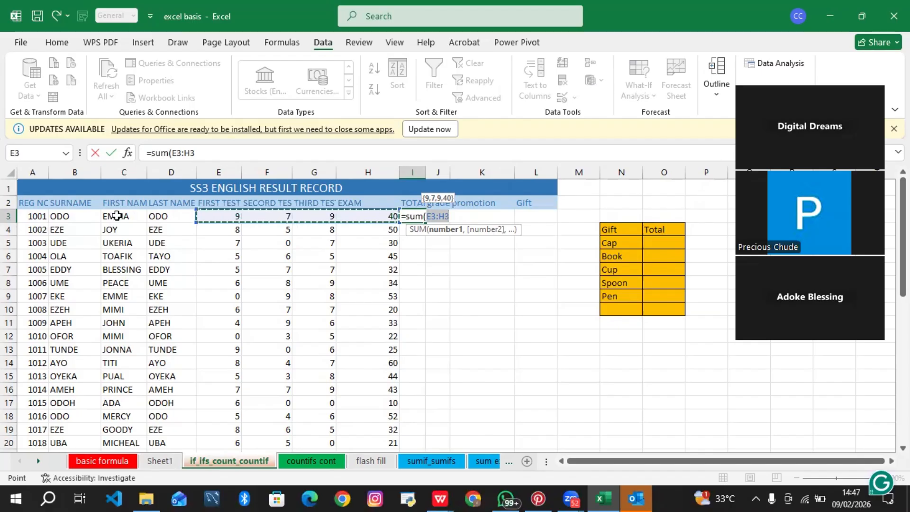
text())
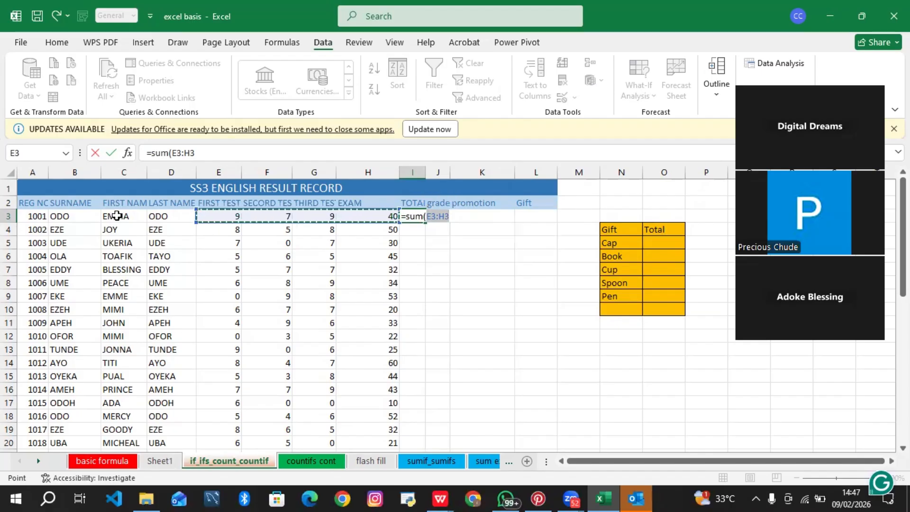
key(Return)
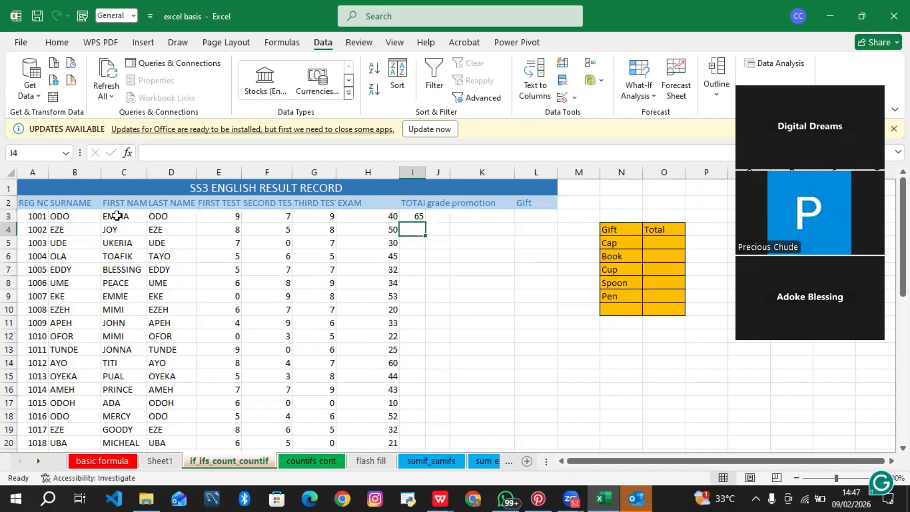
Step: Fill the I3 total formula down the whole TOTAL column
click(412, 217)
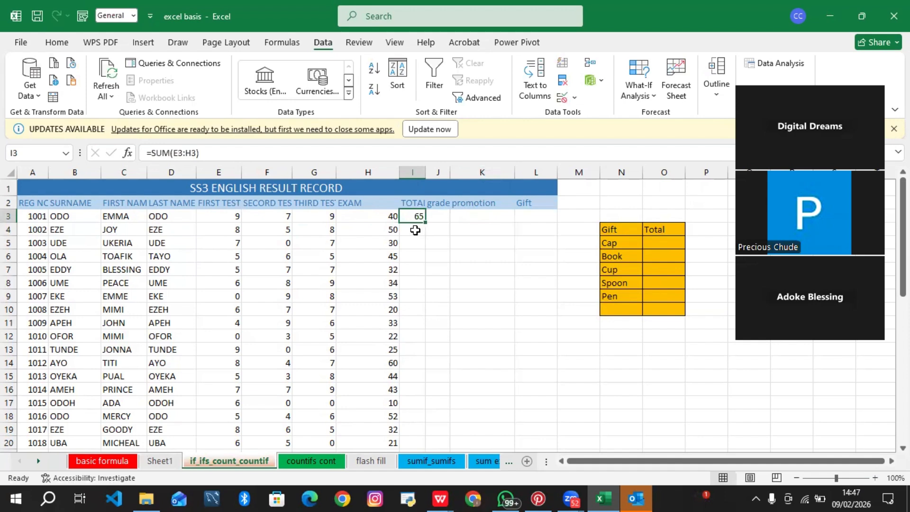
click(415, 230)
click(416, 244)
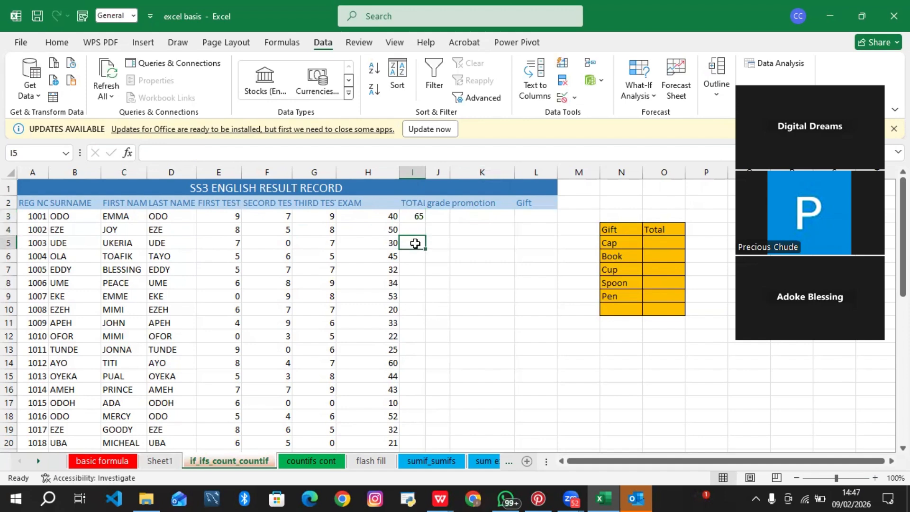
click(419, 214)
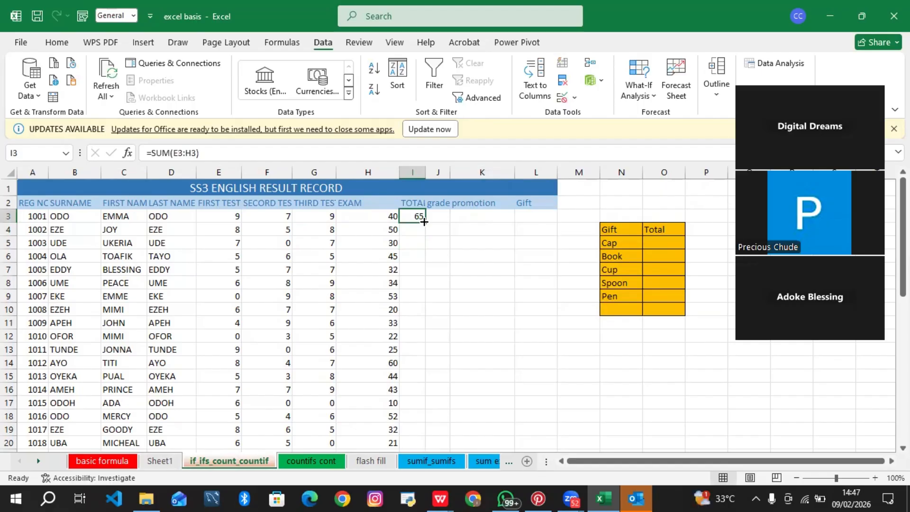
double_click(424, 222)
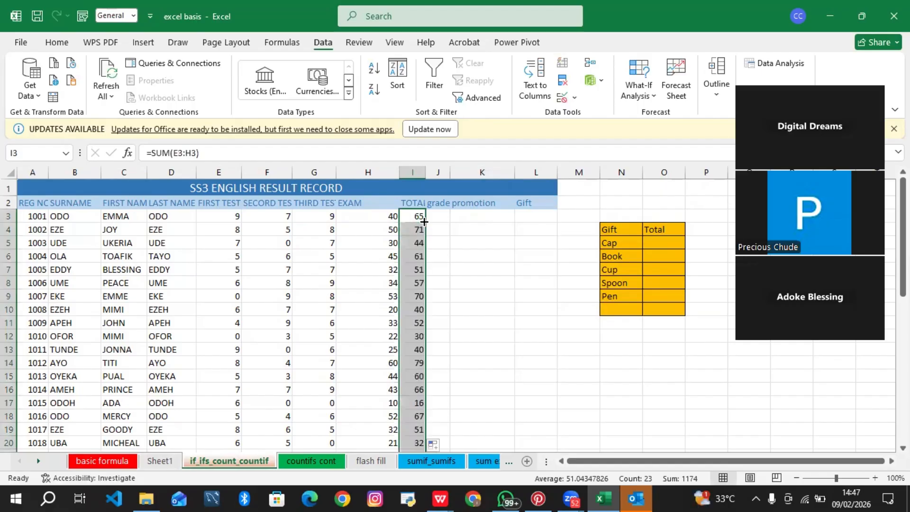
Step: In K3, start an IF formula testing whether the total in I3 is at least 50
click(472, 217)
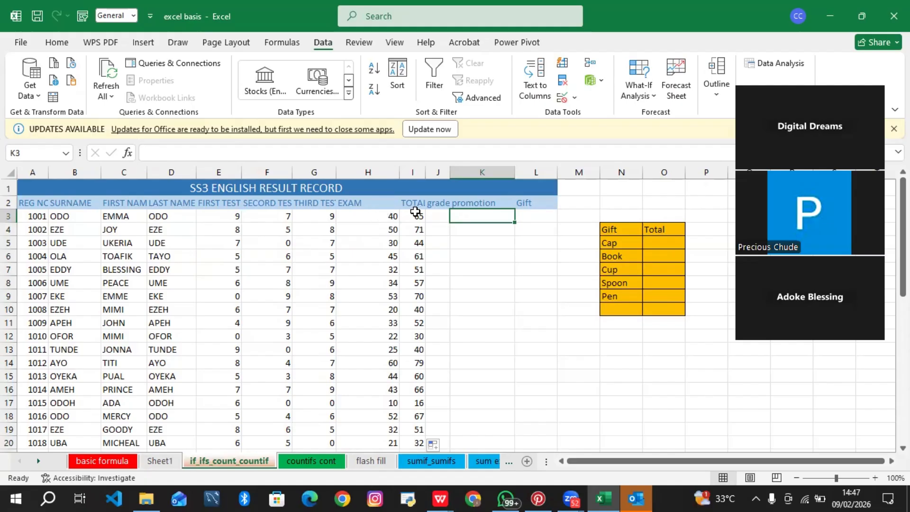
click(420, 214)
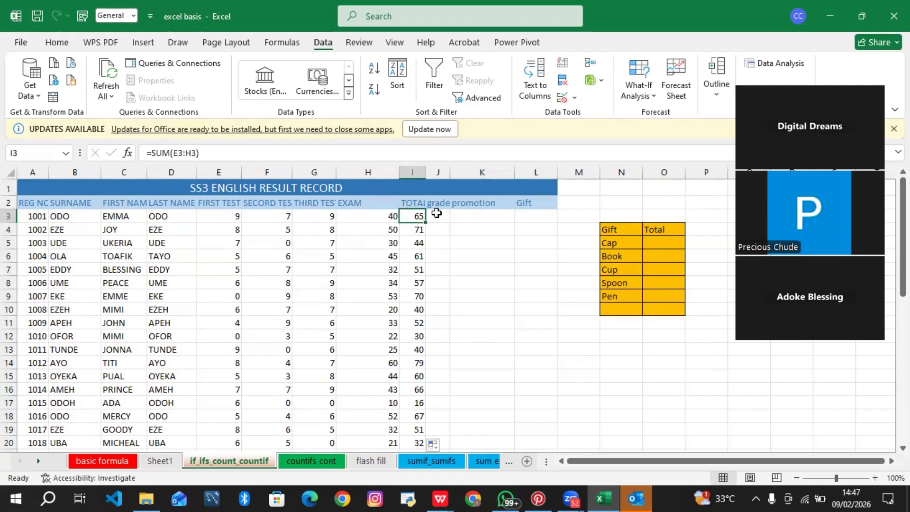
click(436, 215)
click(470, 216)
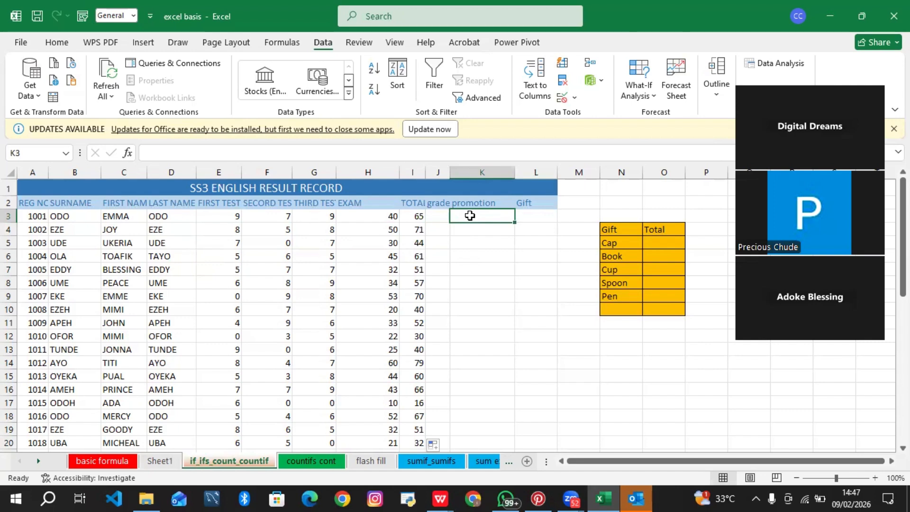
text(=)
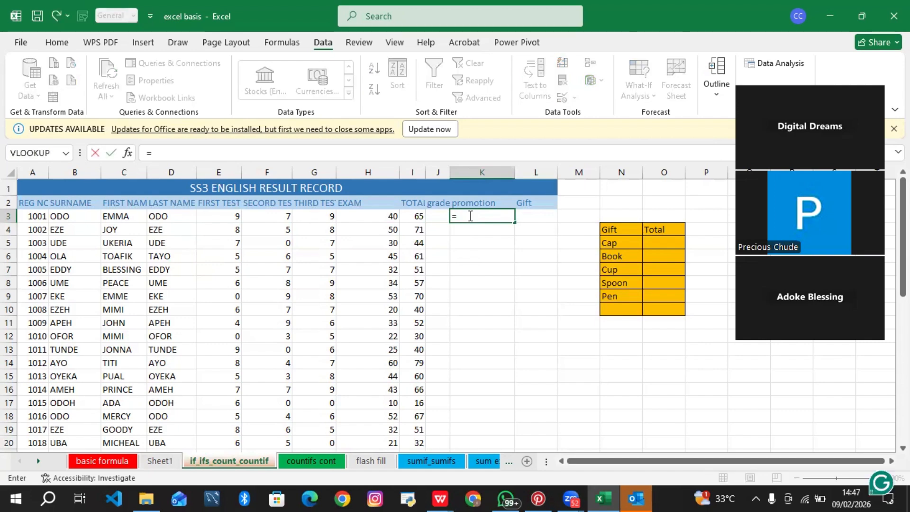
text(if)
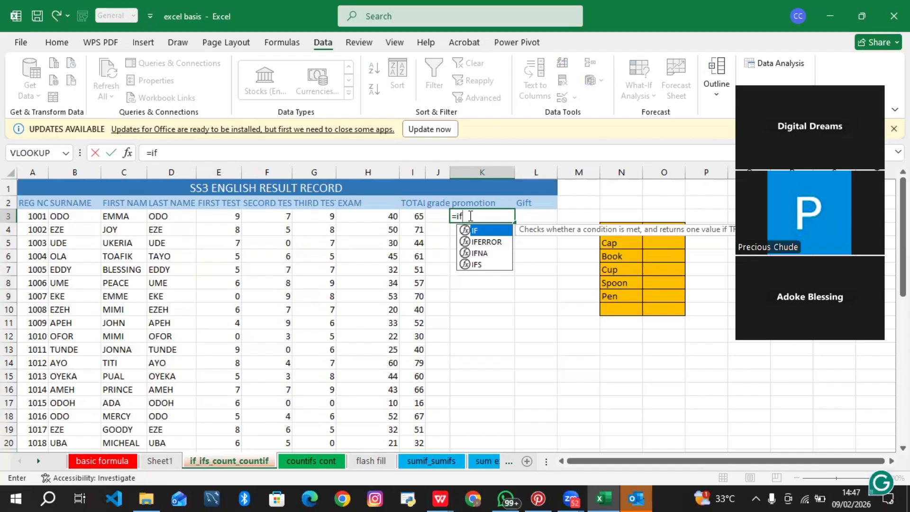
text(()
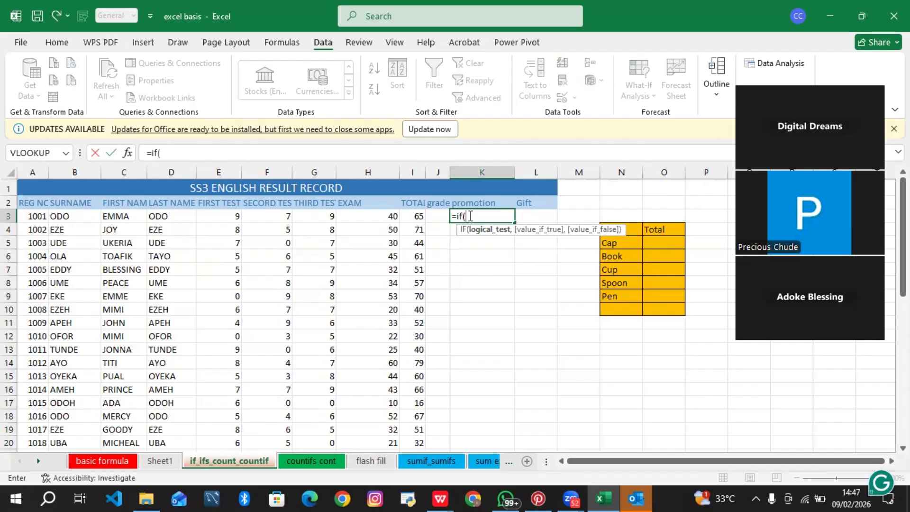
click(414, 217)
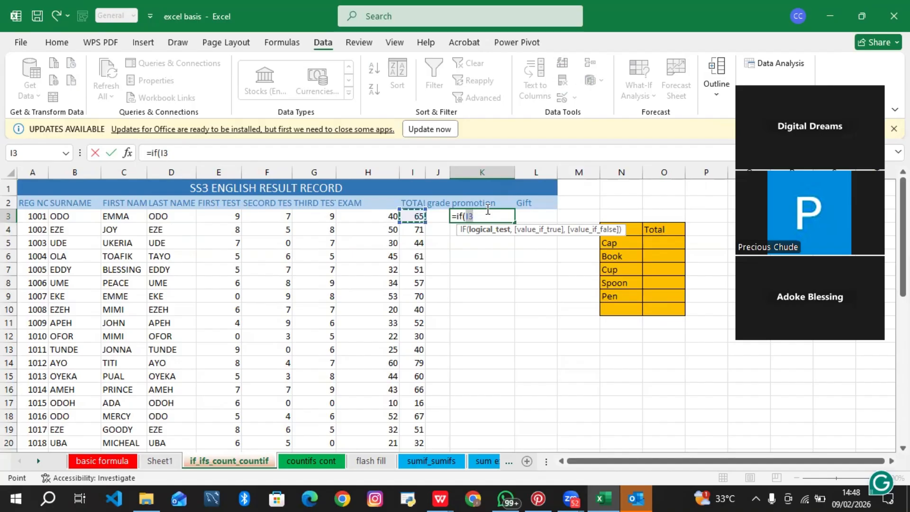
click(416, 231)
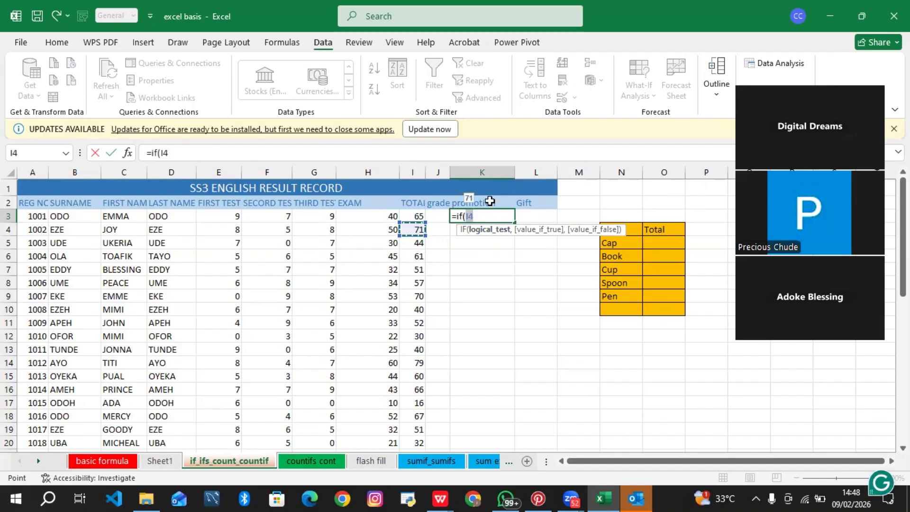
click(423, 217)
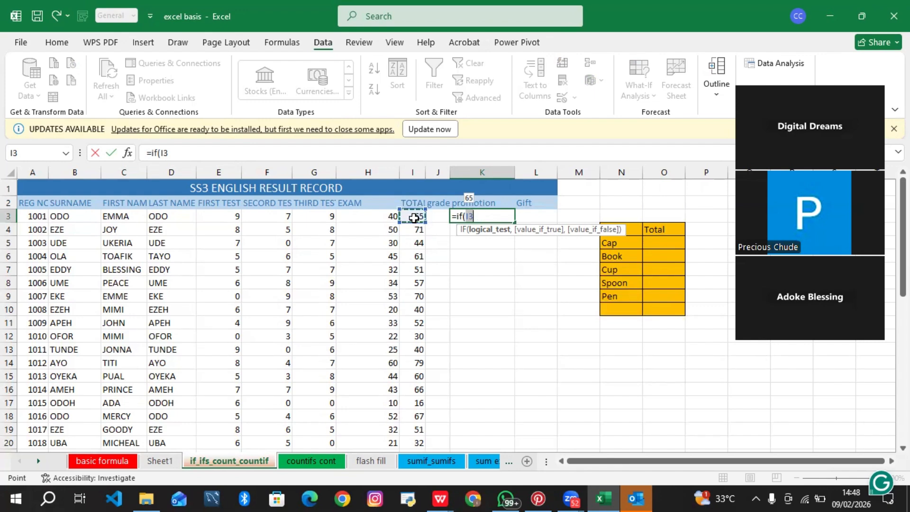
text(>)
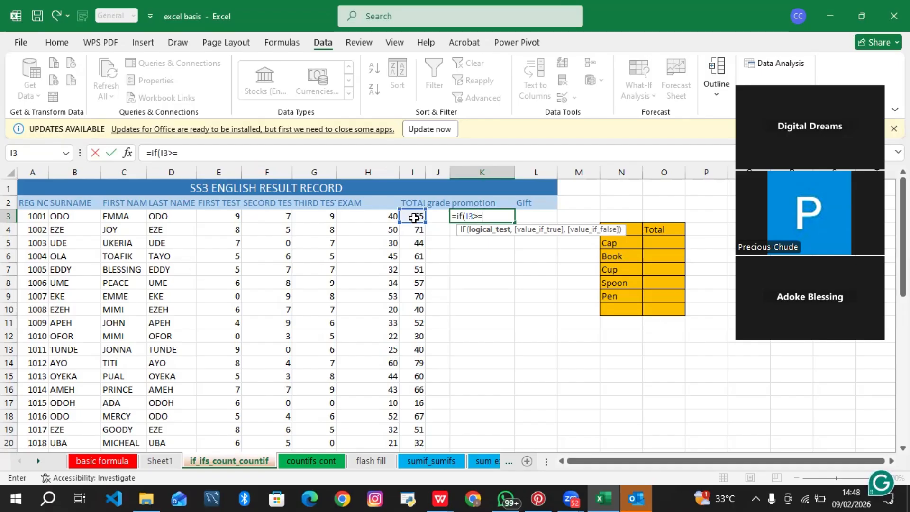
text(=50)
text(,)
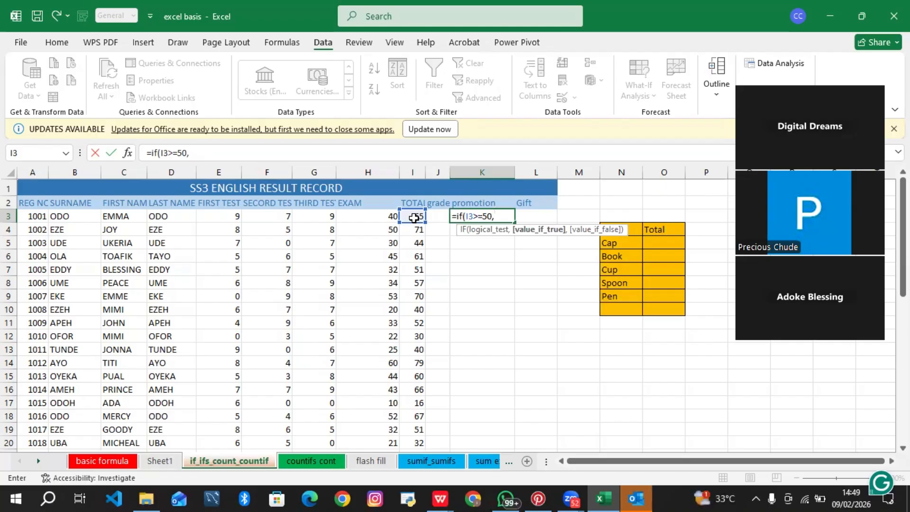
Step: Complete the K3 IF formula so it returns "promoted" when true and "not promoted" otherwise, and enter it
text(")
text(promo)
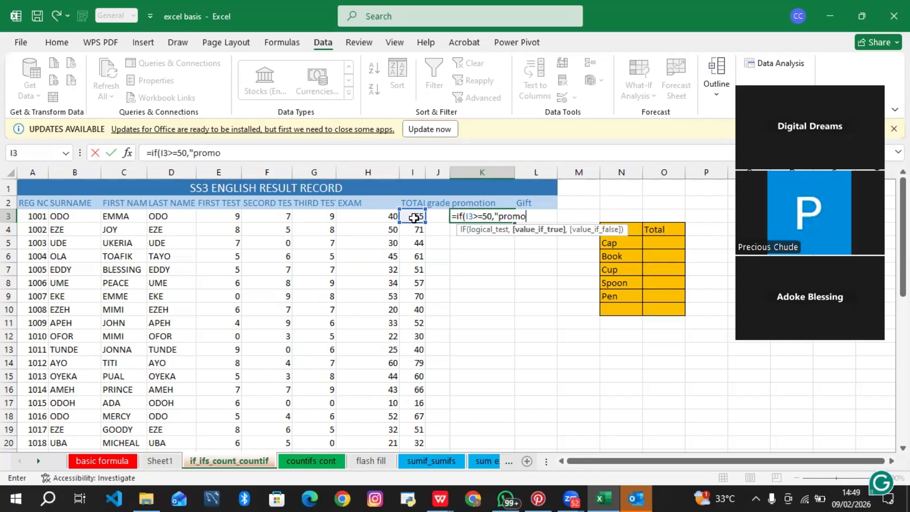
text(ted",)
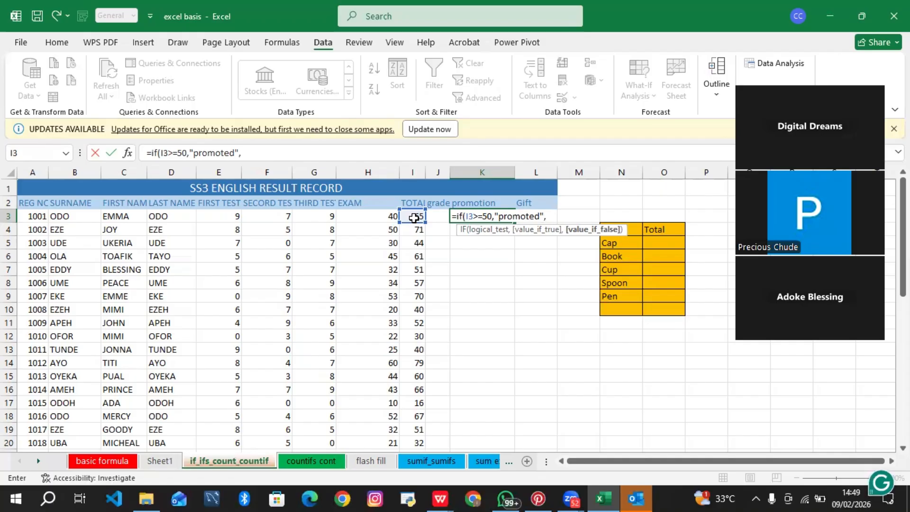
text("not pro)
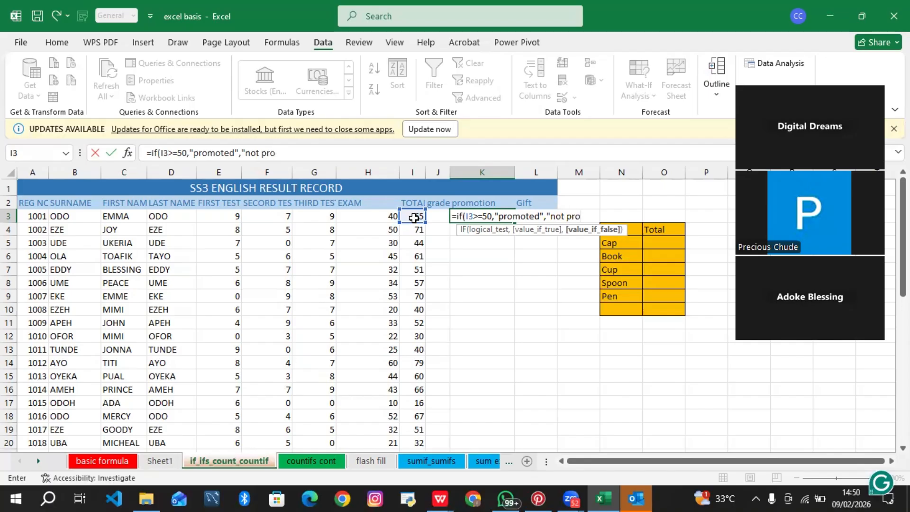
text(moted)
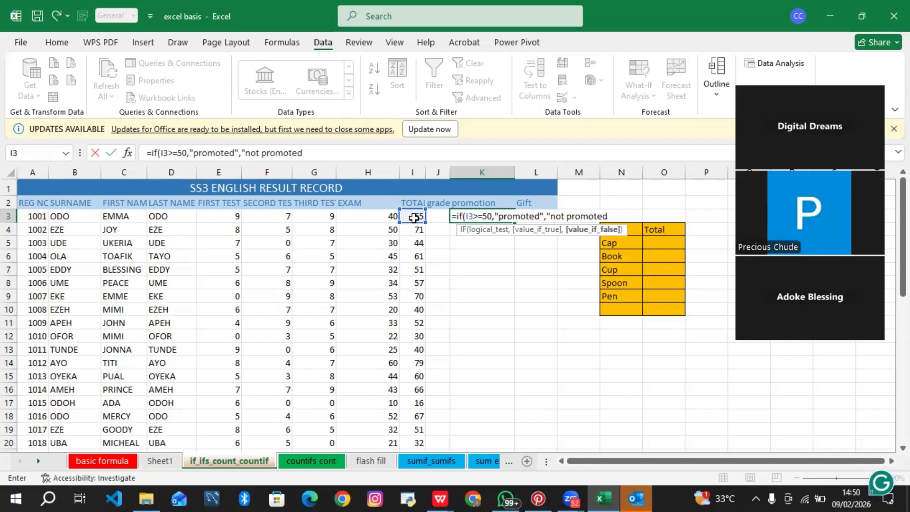
text("))
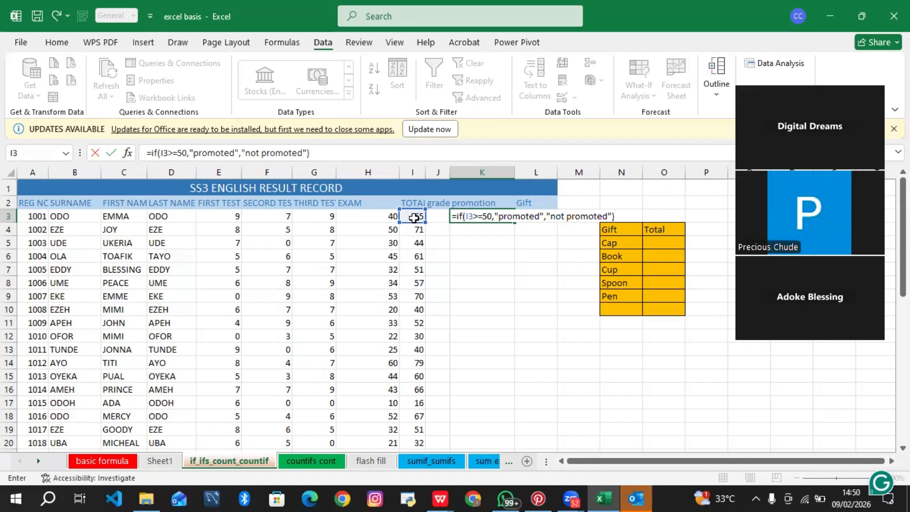
key(ctrl+Return)
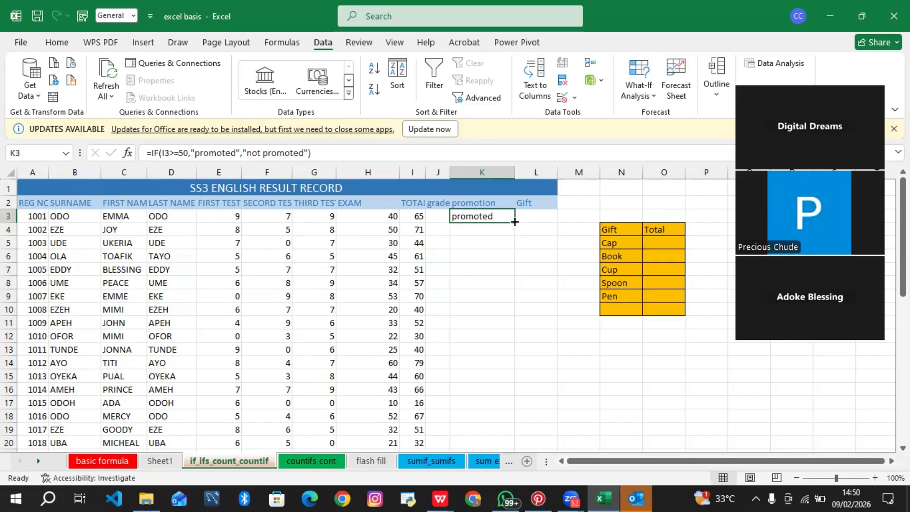
Step: Fill the K3 promotion formula down the whole promotion column
double_click(515, 222)
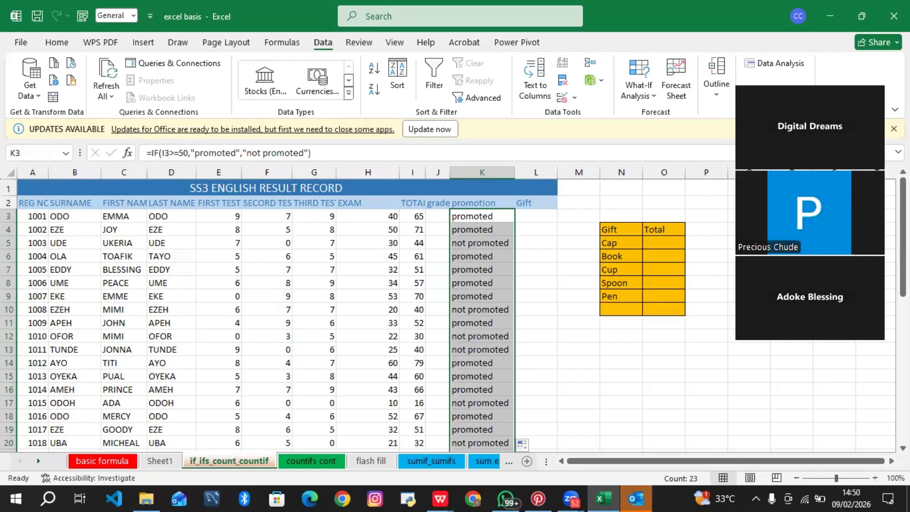
scroll(456, 313, down, 3)
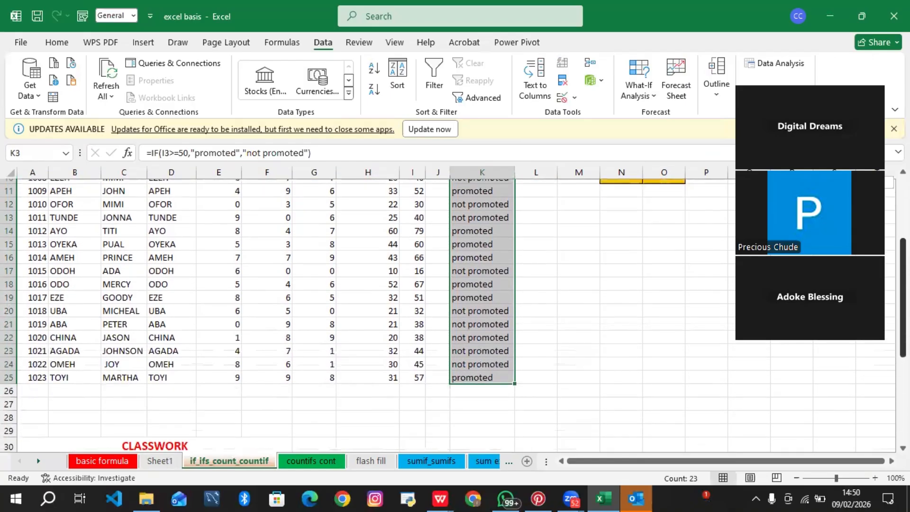
scroll(455, 313, up, 3)
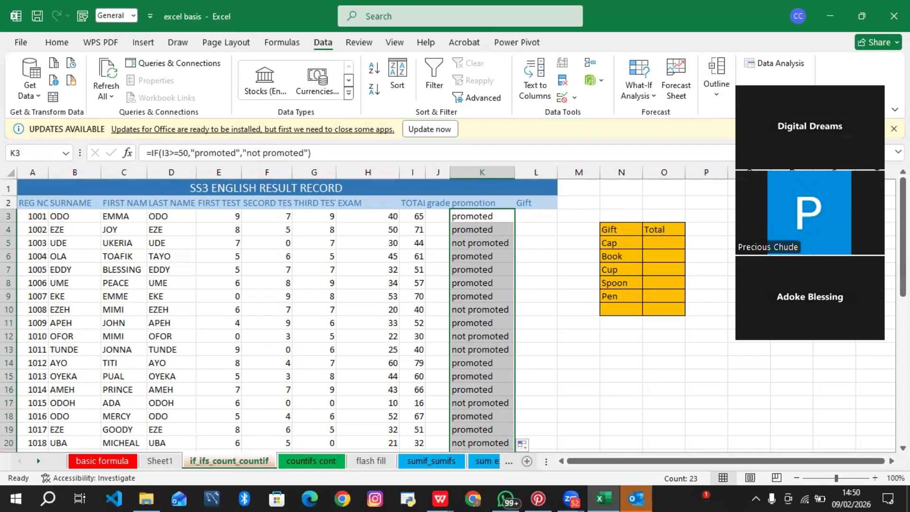
scroll(479, 250, down, 4)
Step: Check the promotion formulas in the lower K cells and the SUM totals in I3 through I5
click(479, 248)
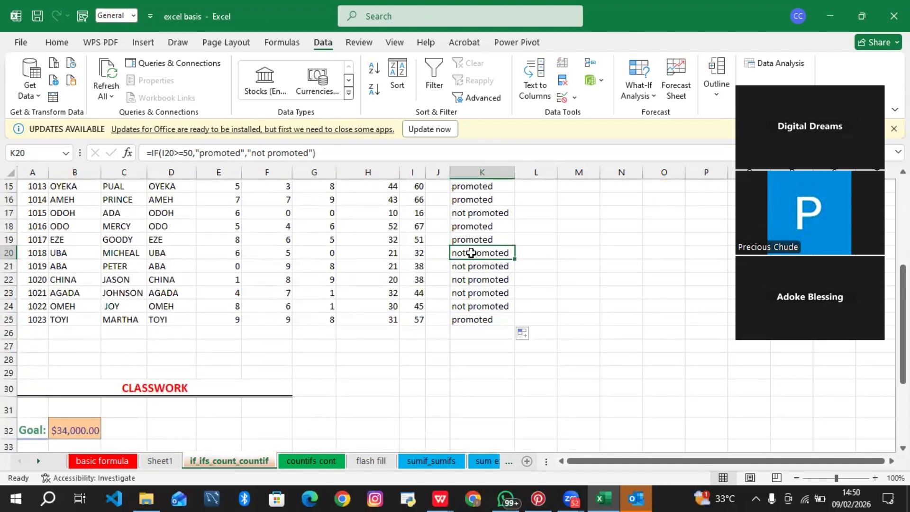
click(477, 265)
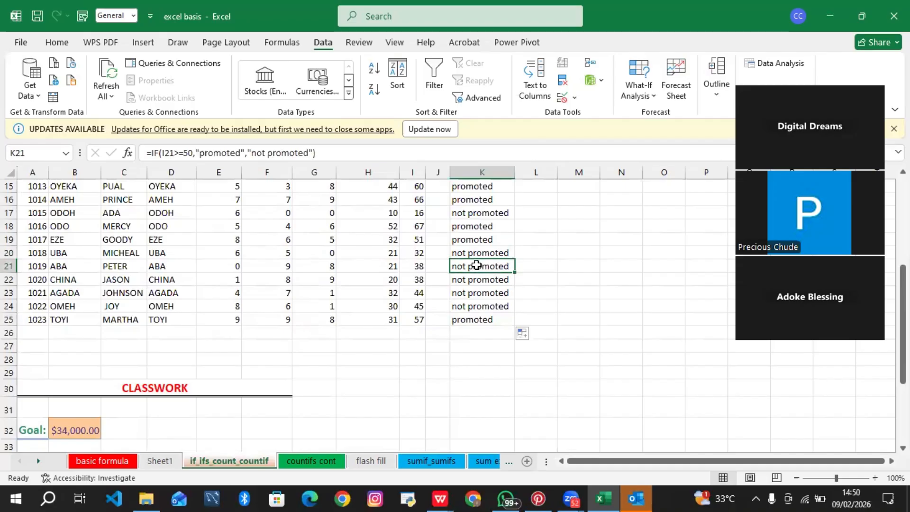
click(478, 280)
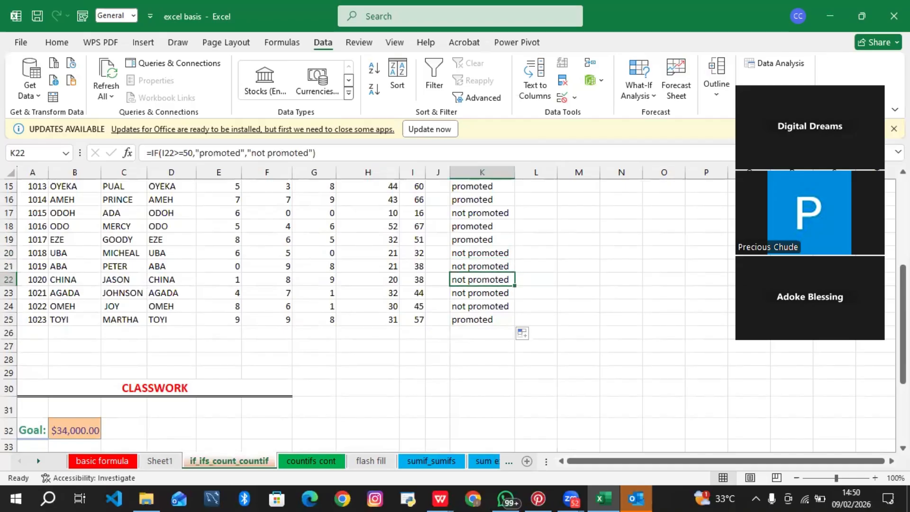
scroll(490, 351, up, 5)
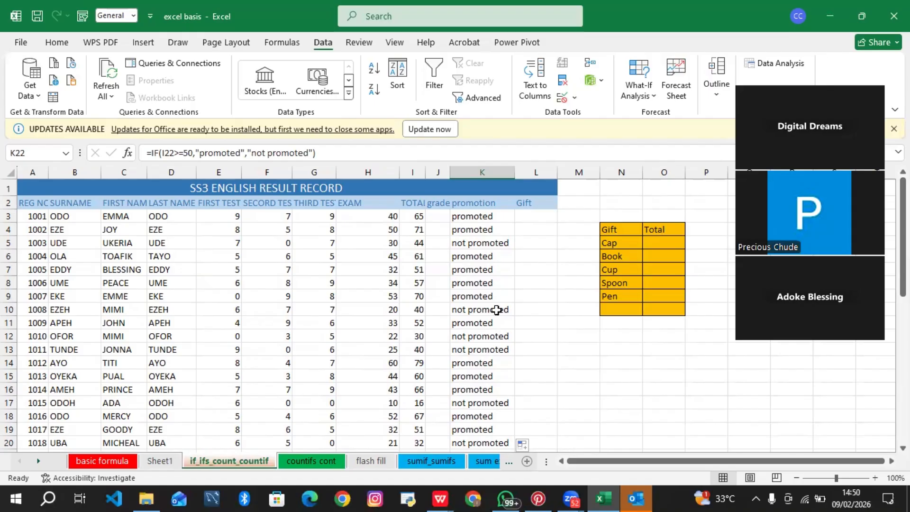
click(488, 219)
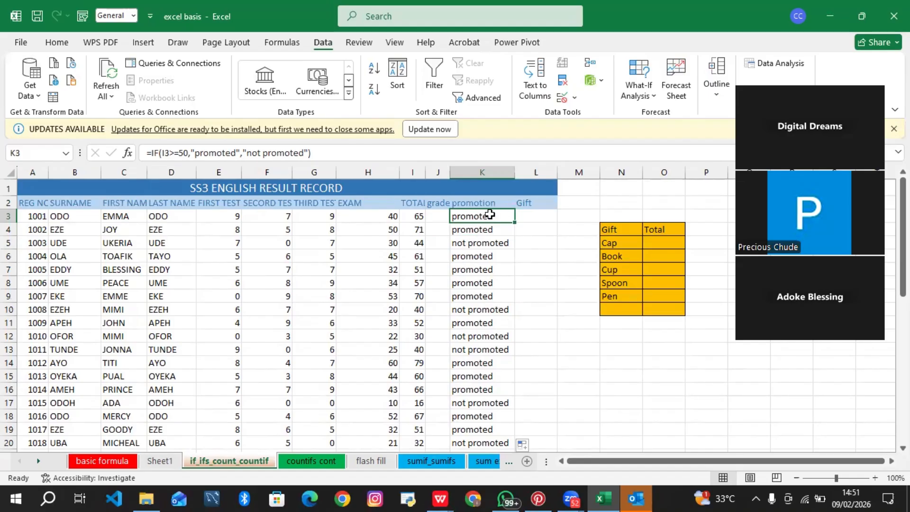
click(414, 218)
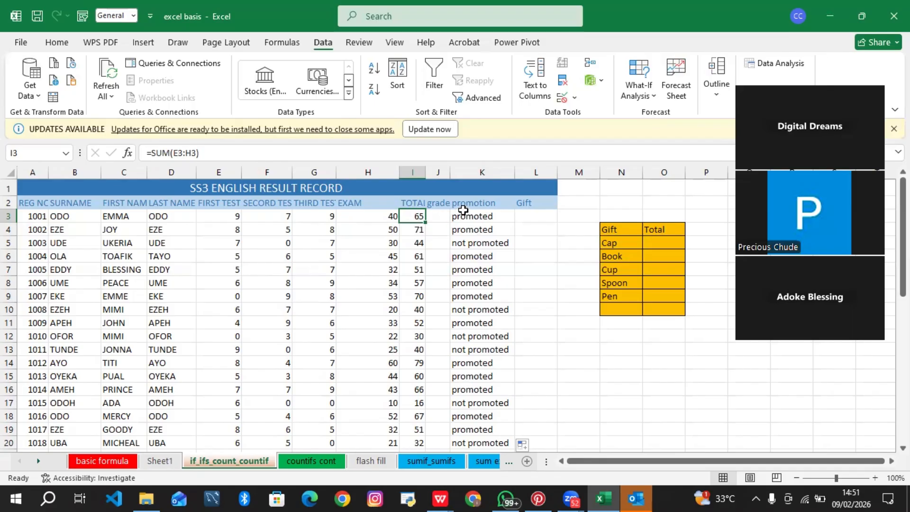
click(415, 232)
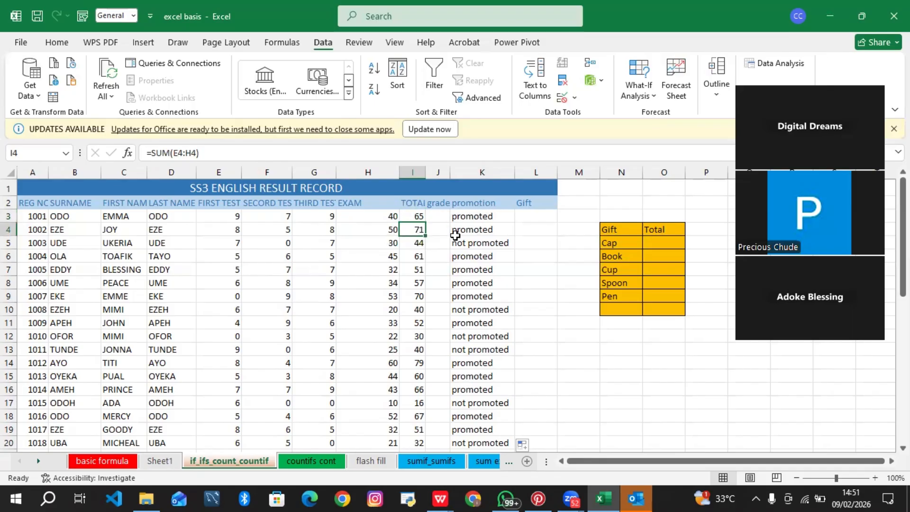
click(415, 249)
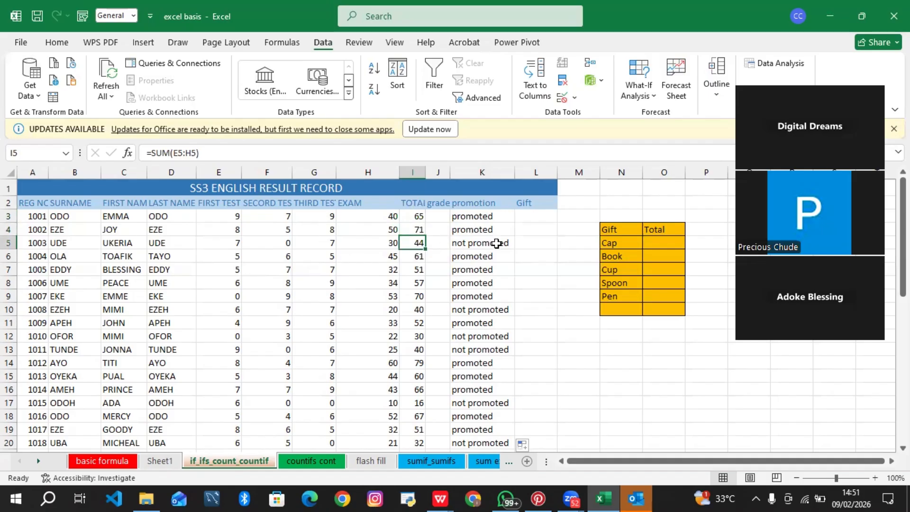
Step: Examine the logical test I3>=50 inside the K3 IF formula, undoing an accidental reference change
double_click(485, 218)
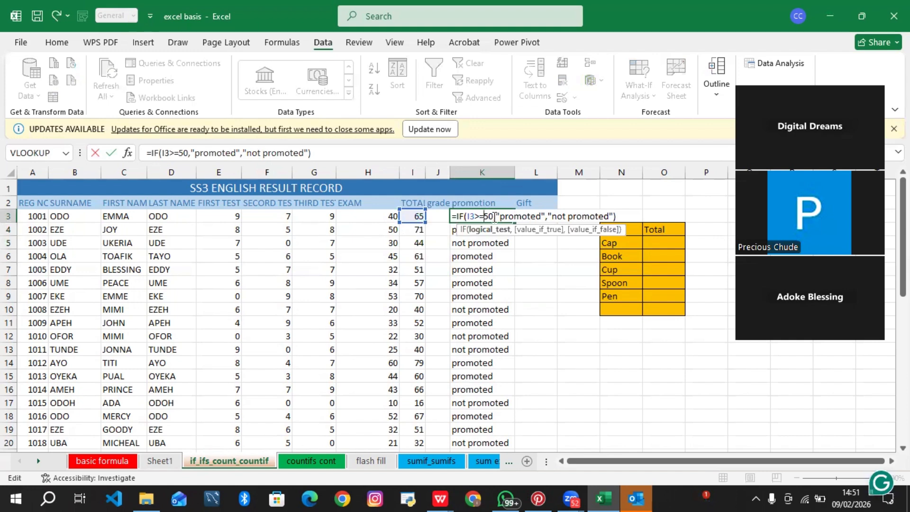
drag(493, 217, 467, 217)
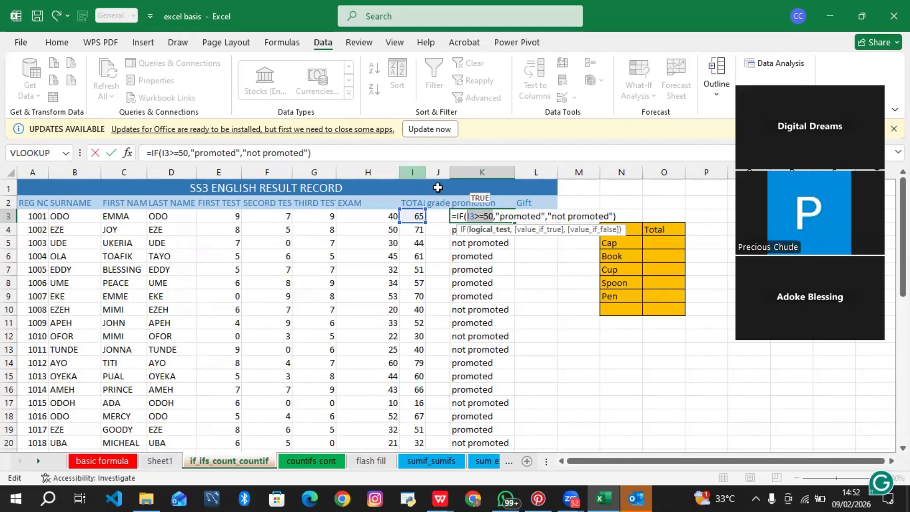
click(536, 248)
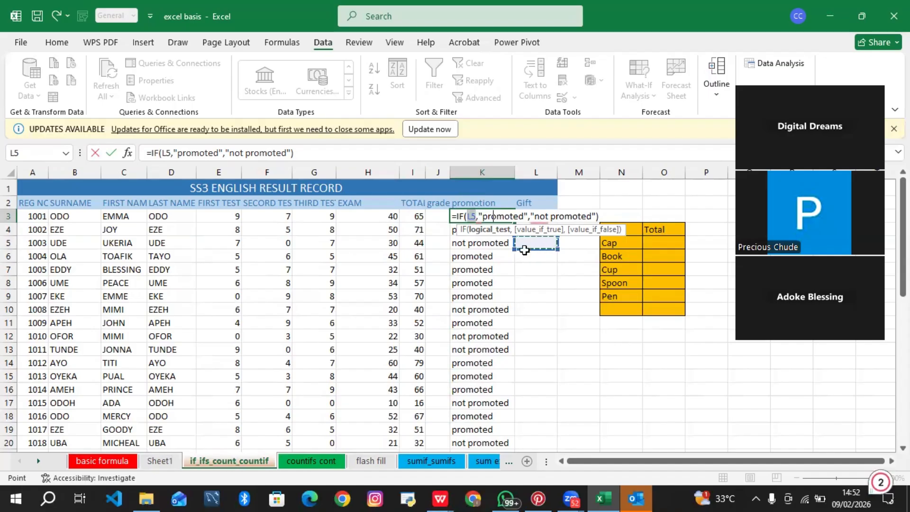
key(ctrl+z)
key(Return)
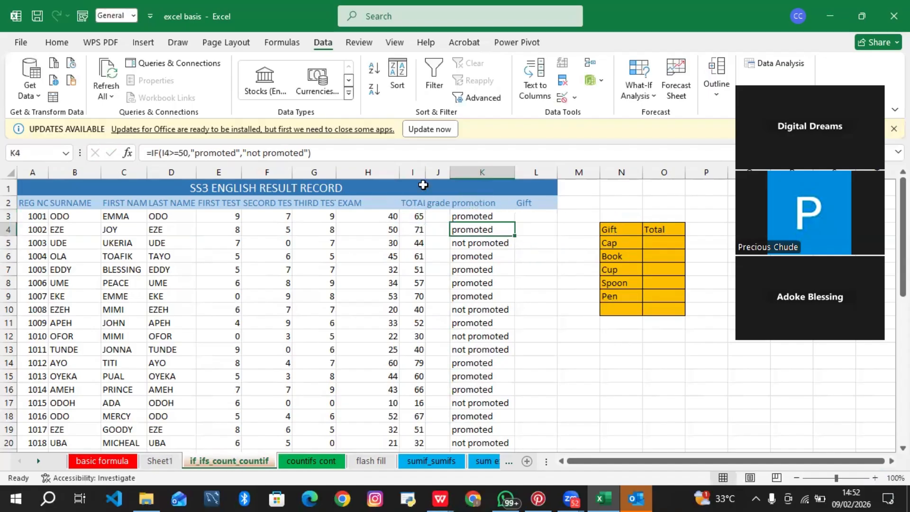
Step: Review the TOTAL column, the first student row and the I3 and K3 formulas
click(410, 172)
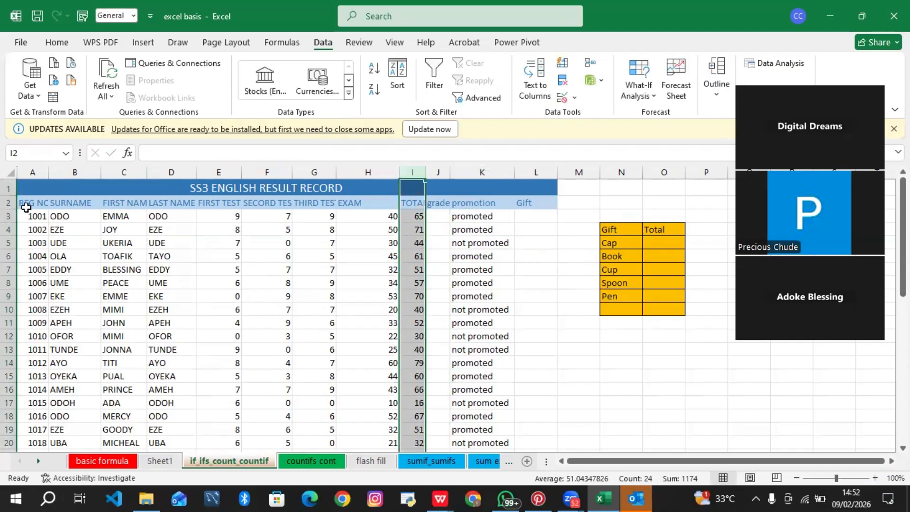
click(10, 216)
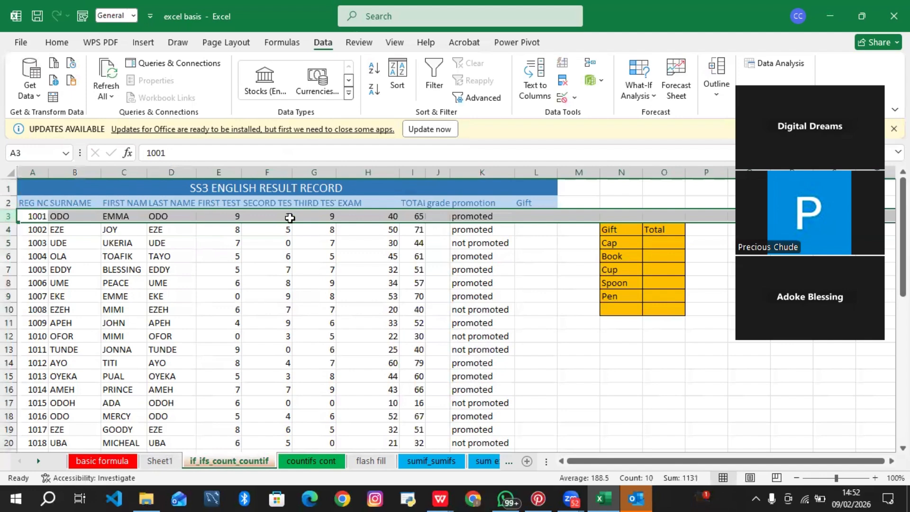
click(539, 214)
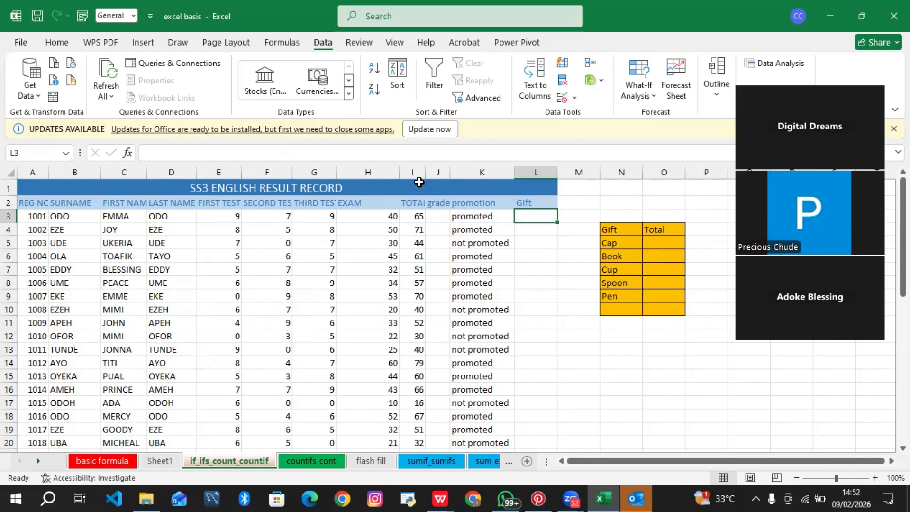
double_click(418, 216)
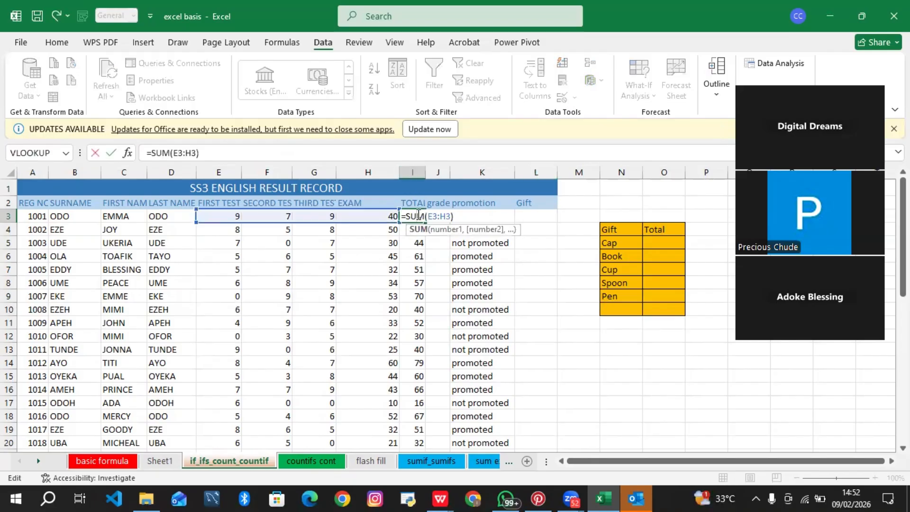
key(Return)
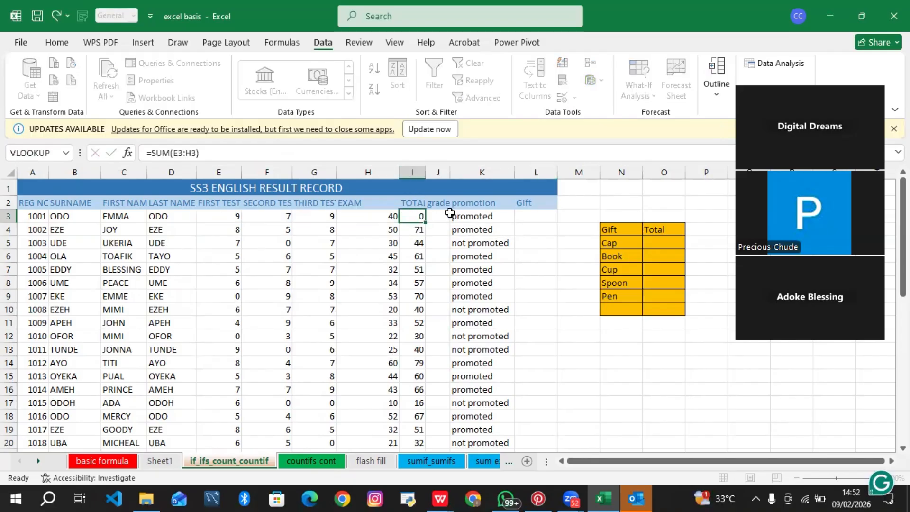
click(456, 217)
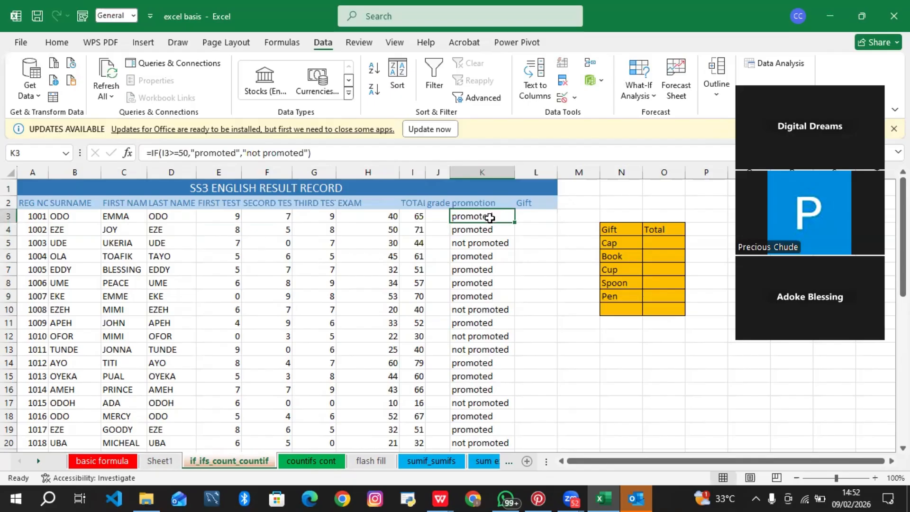
click(414, 215)
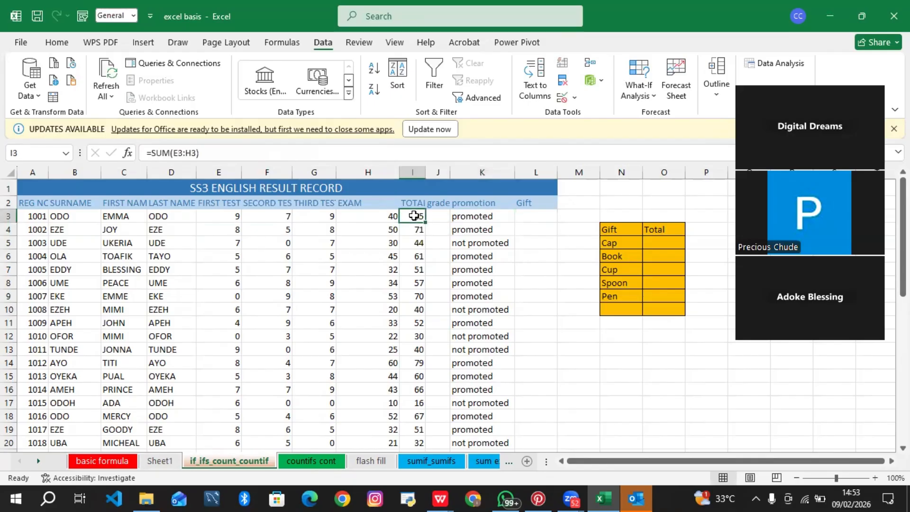
click(24, 154)
click(531, 214)
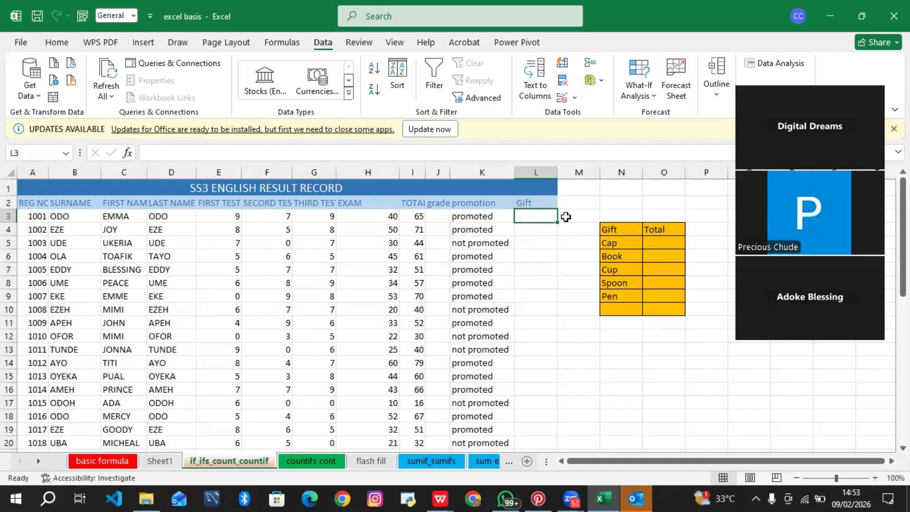
click(498, 216)
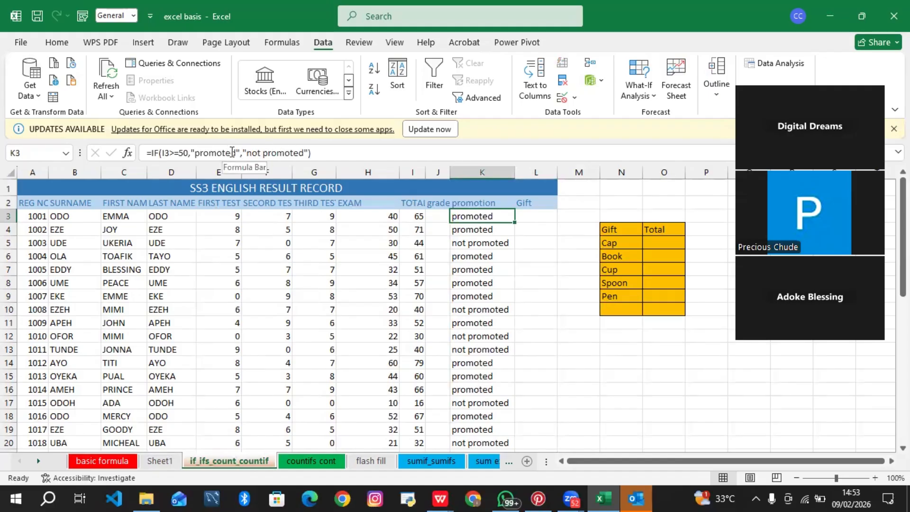
click(550, 214)
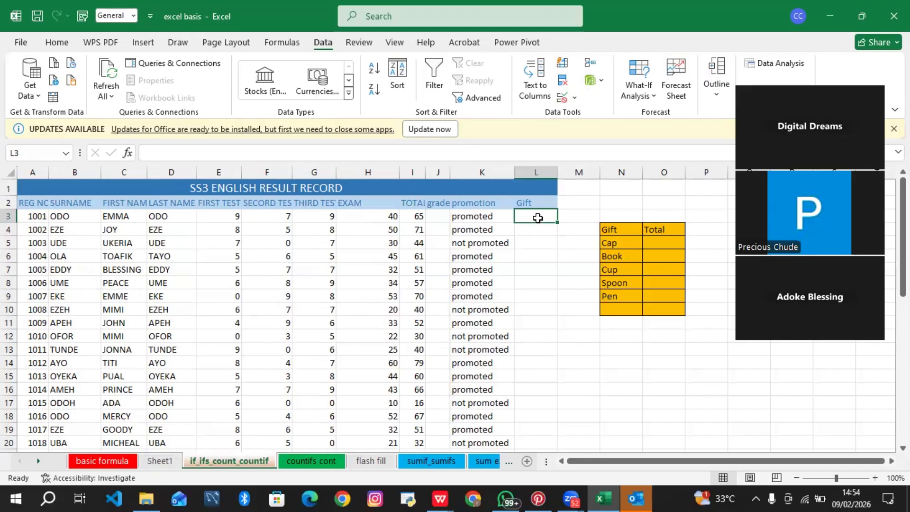
Step: Select the gift names in the gift table, then the Total cell for Cap and the first Gift cell L3
drag(613, 243, 623, 299)
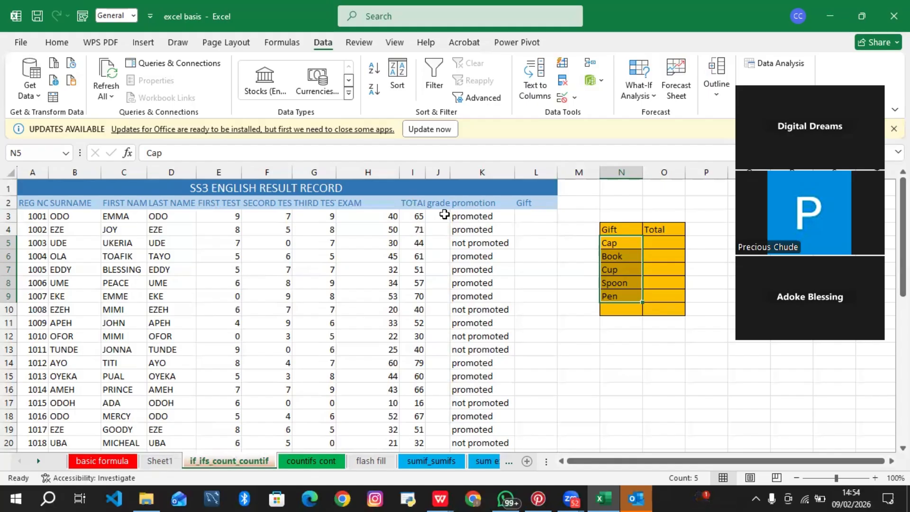
click(663, 242)
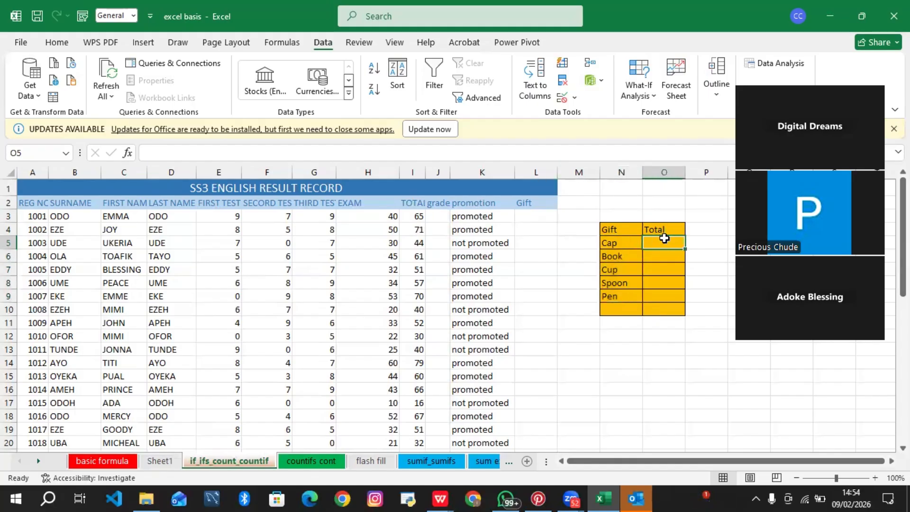
click(534, 215)
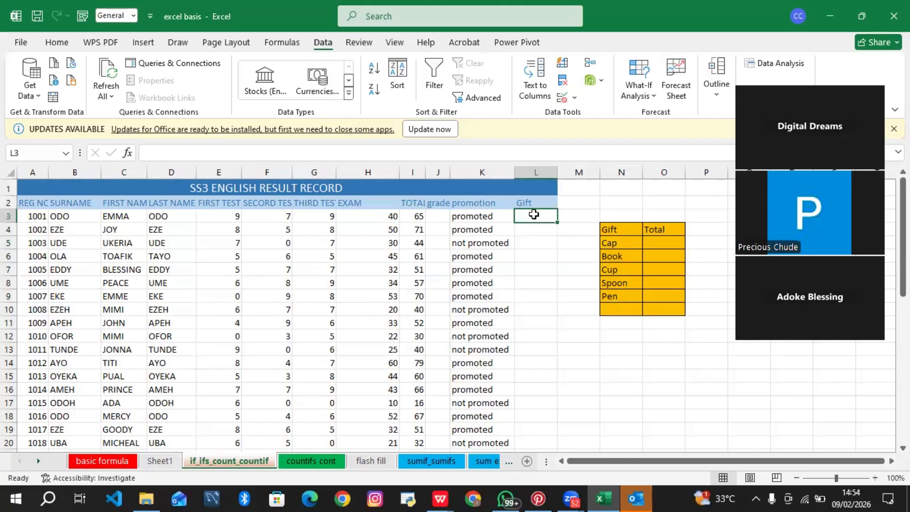
text(=i)
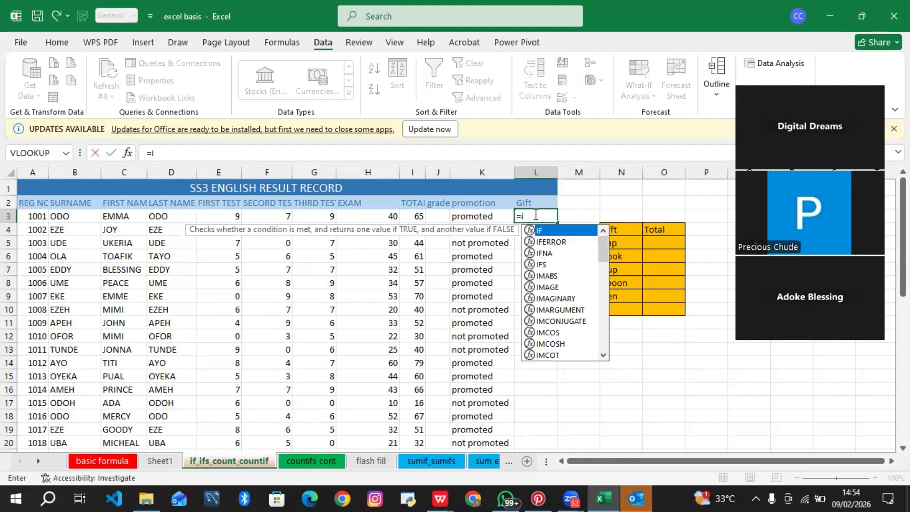
text(f)
key(BackSpace)
key(BackSpace)
key(BackSpace)
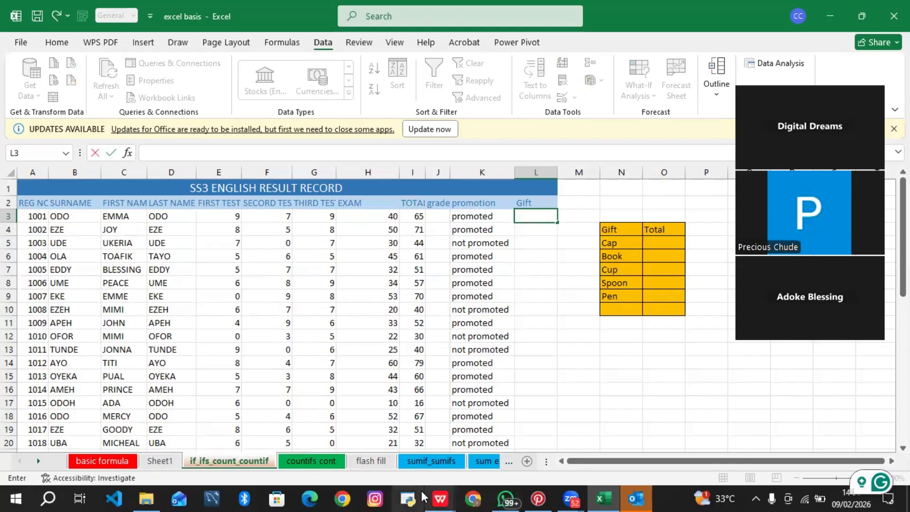
Step: Switch to the Introduction to Excel presentation, review the IF and IFS function slides, and return to the workbook
mouse_move(441, 498)
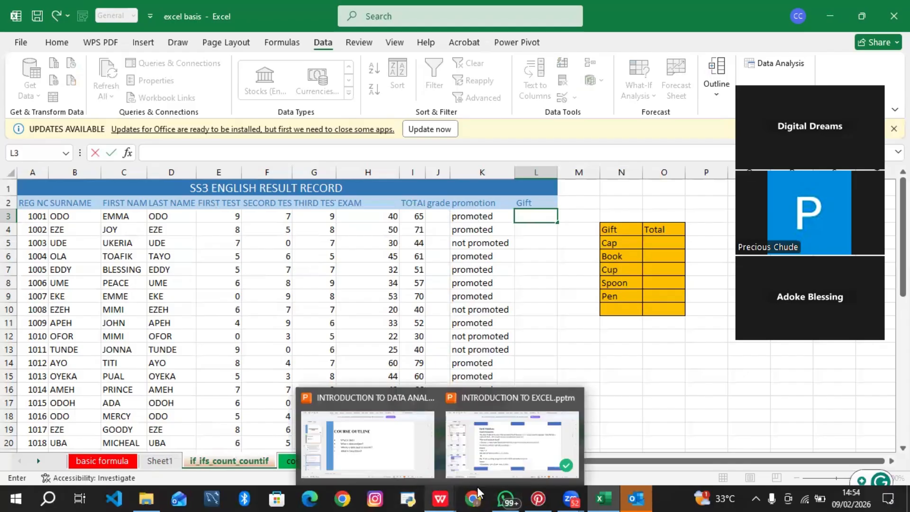
click(532, 439)
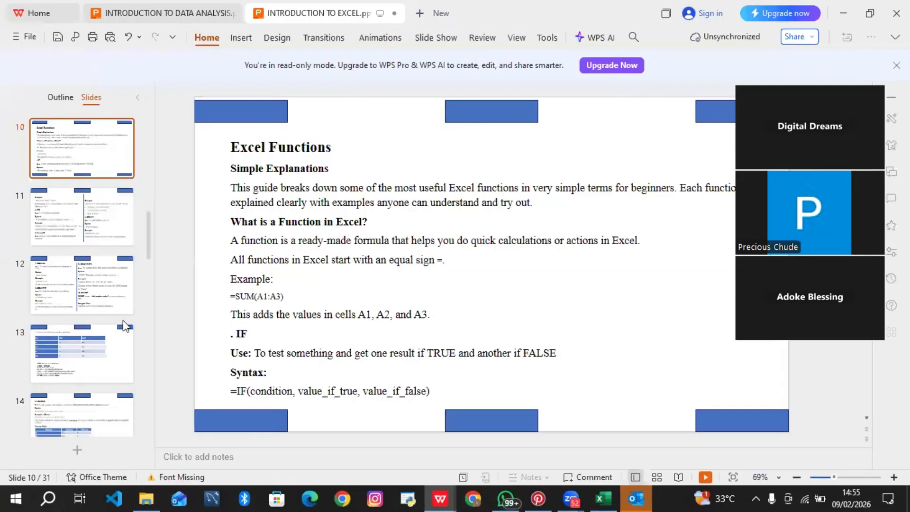
click(56, 232)
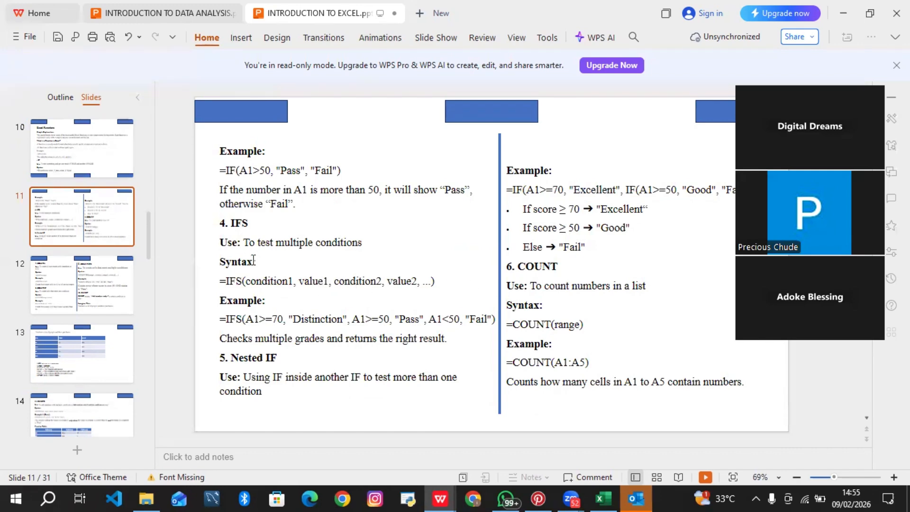
click(62, 160)
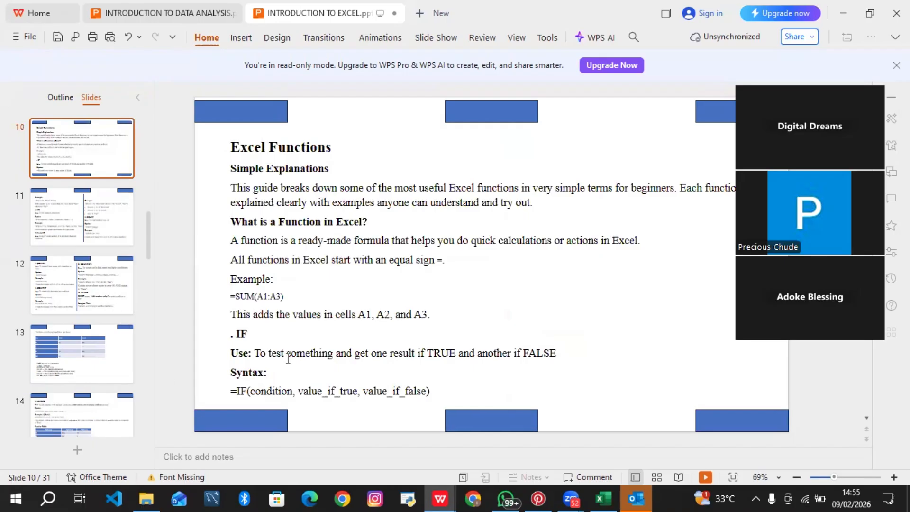
click(605, 498)
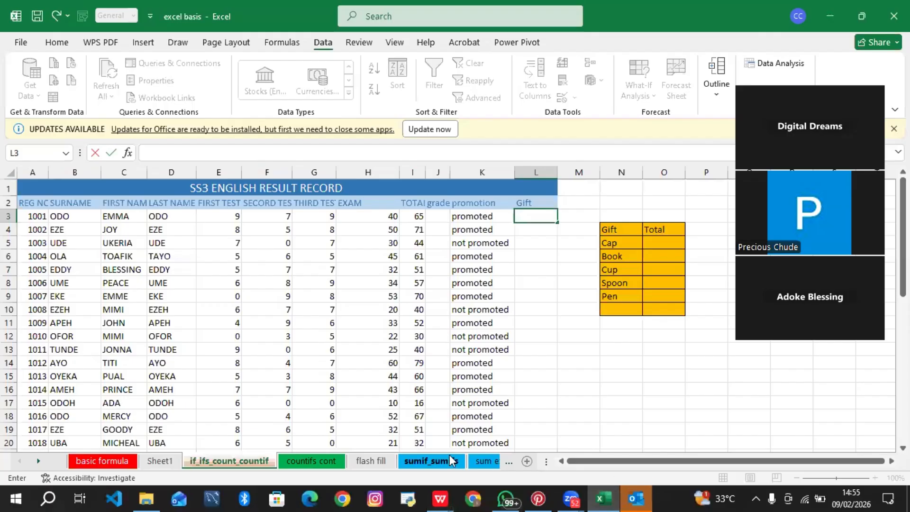
Step: Start an IFS formula in L3 with the first condition I3>=80 returning "cap"
double_click(545, 217)
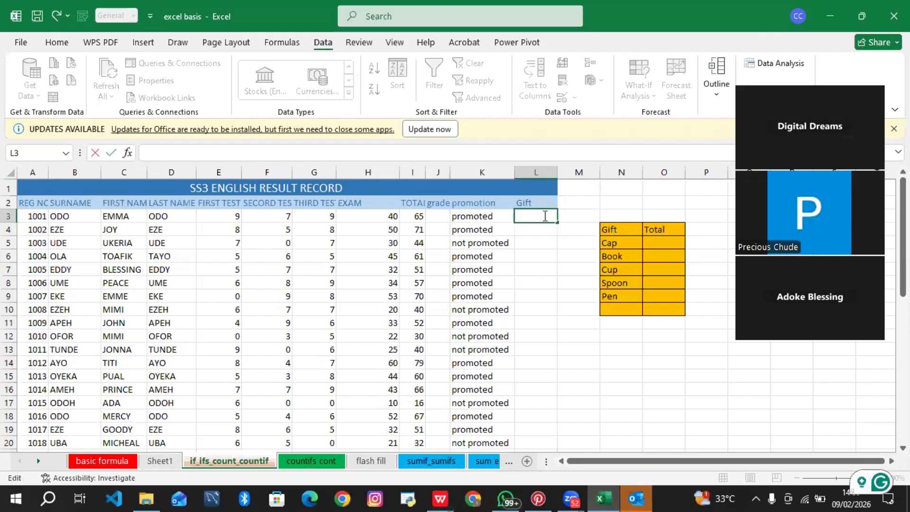
text(=if)
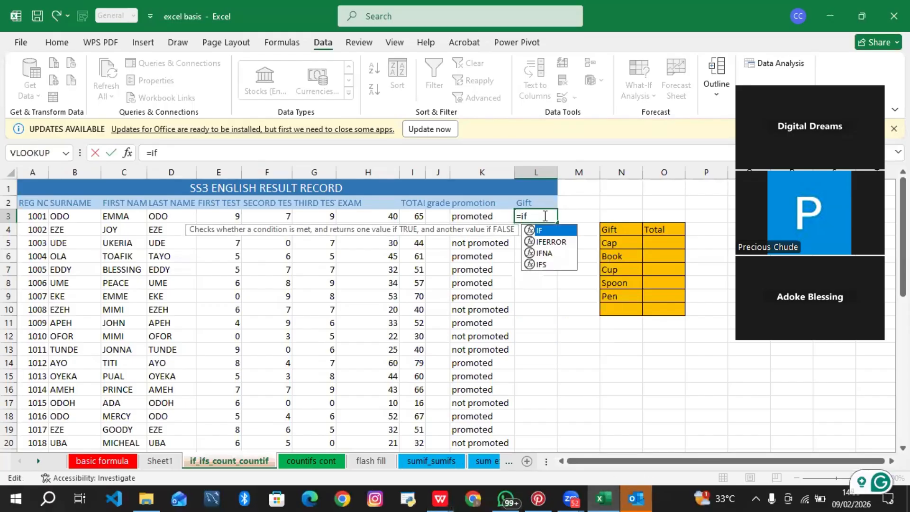
text(s()
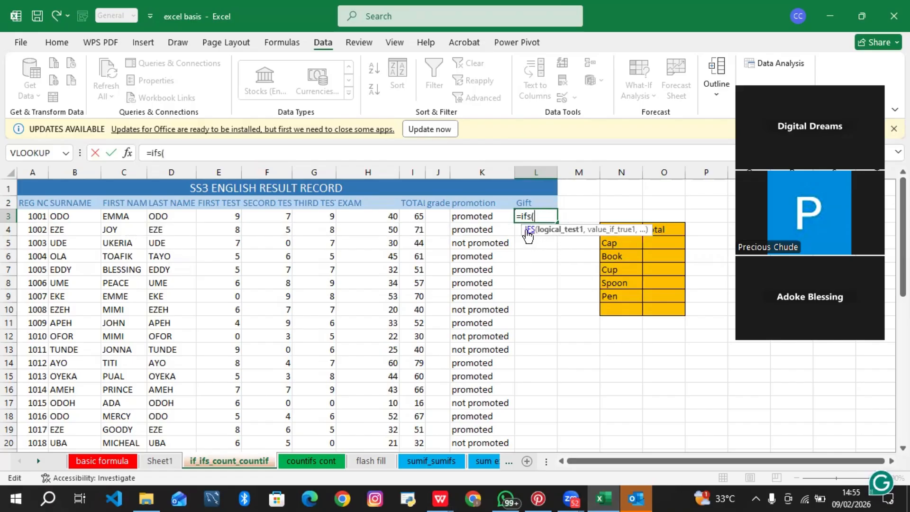
click(413, 220)
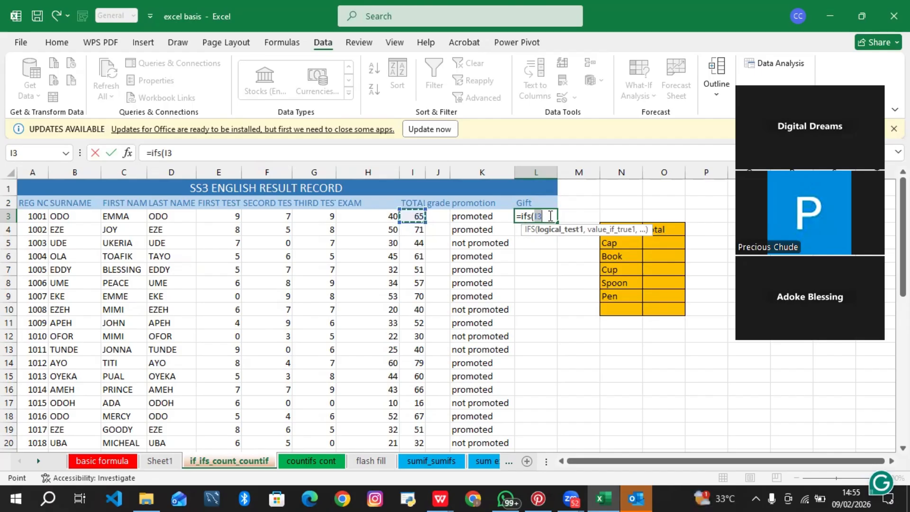
text(>=)
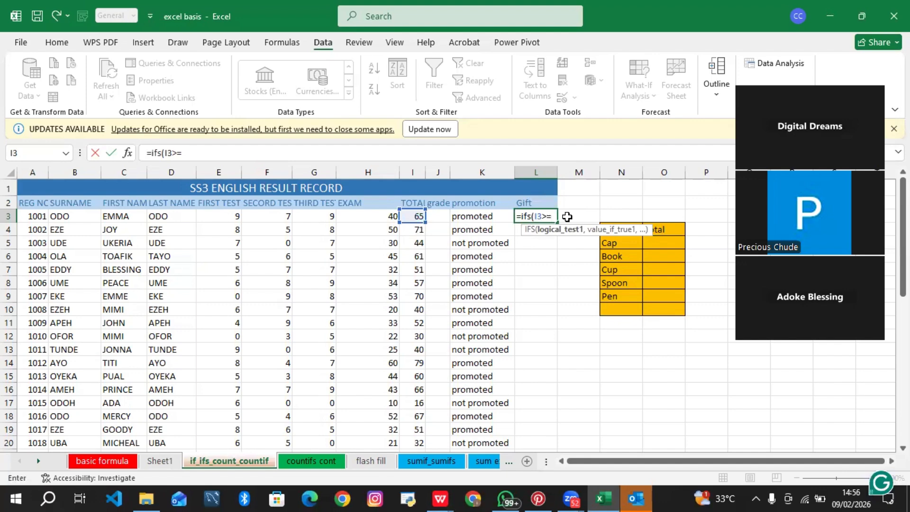
text(8=)
key(BackSpace)
text(0,)
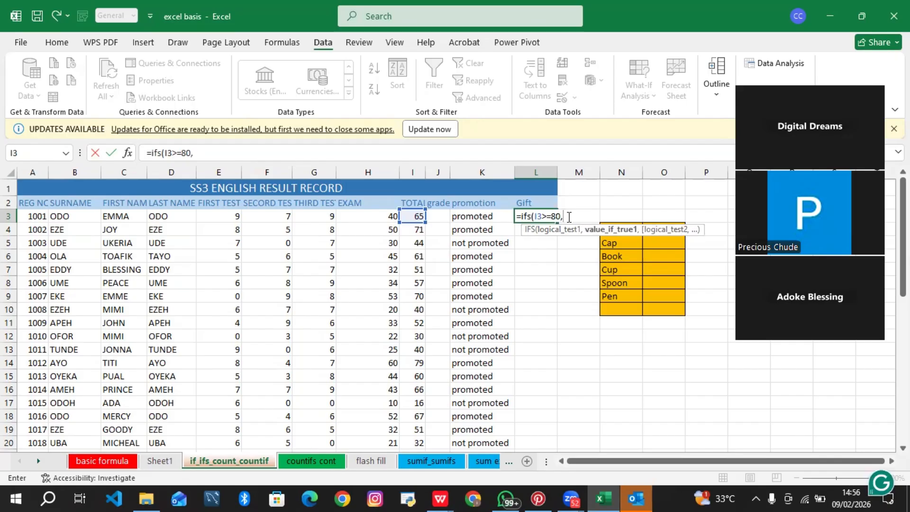
text("cap",)
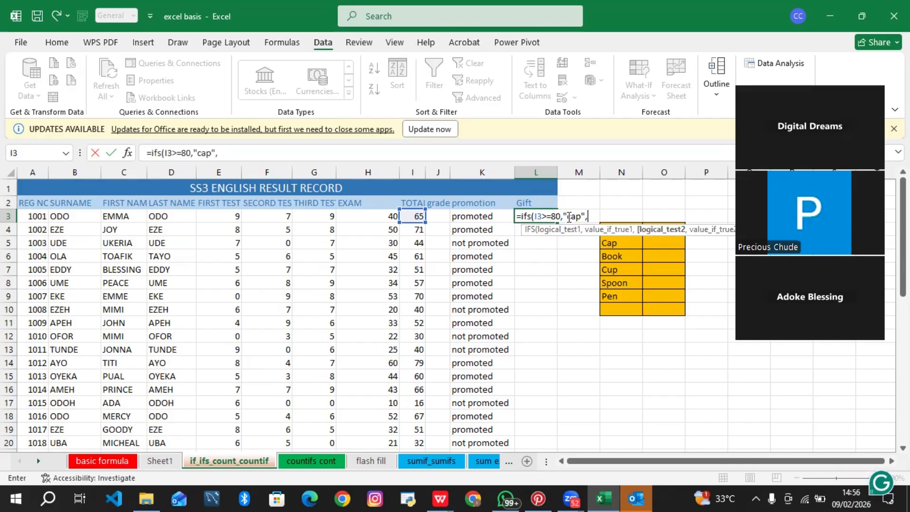
Step: Add IFS conditions I3>=70 returning "book" and I3>=50 returning "cup"
click(413, 218)
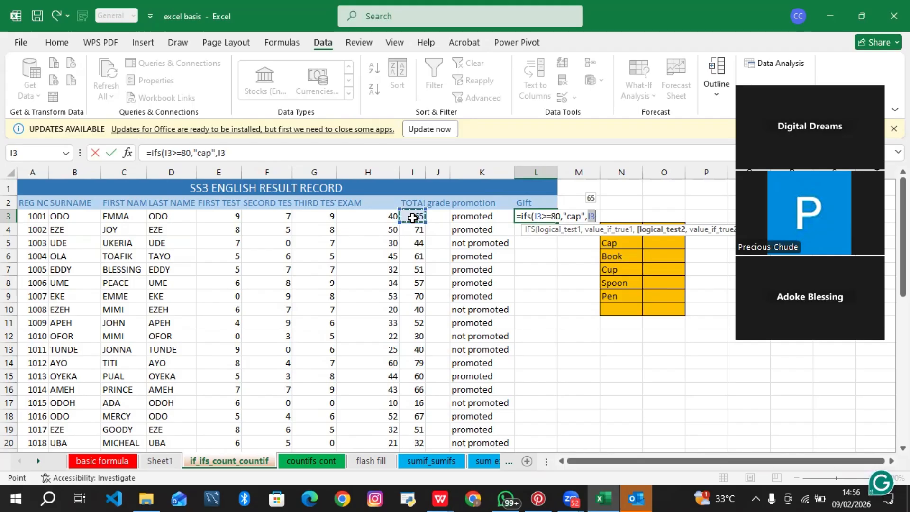
text(>=)
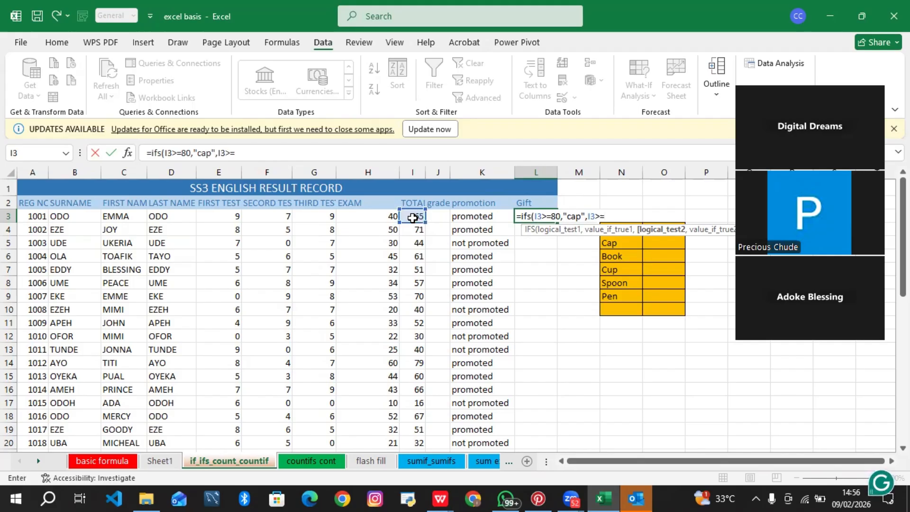
text(70,)
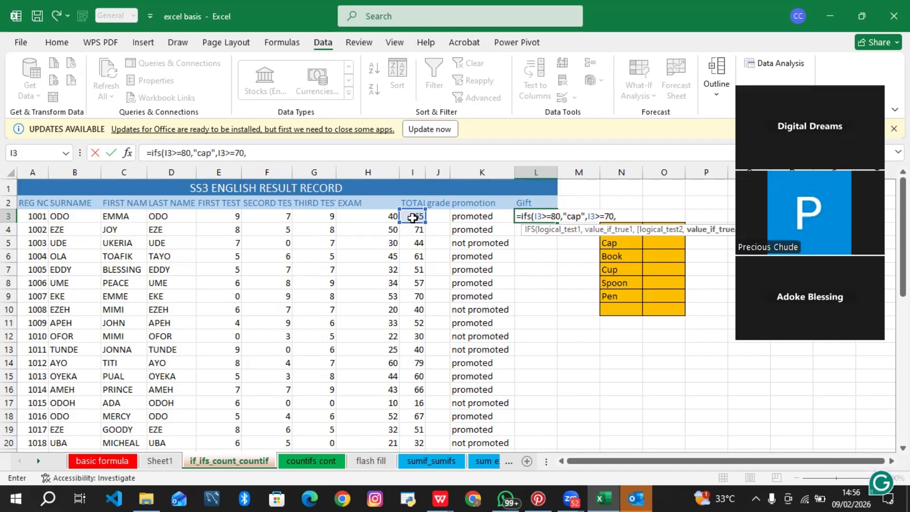
text("book",)
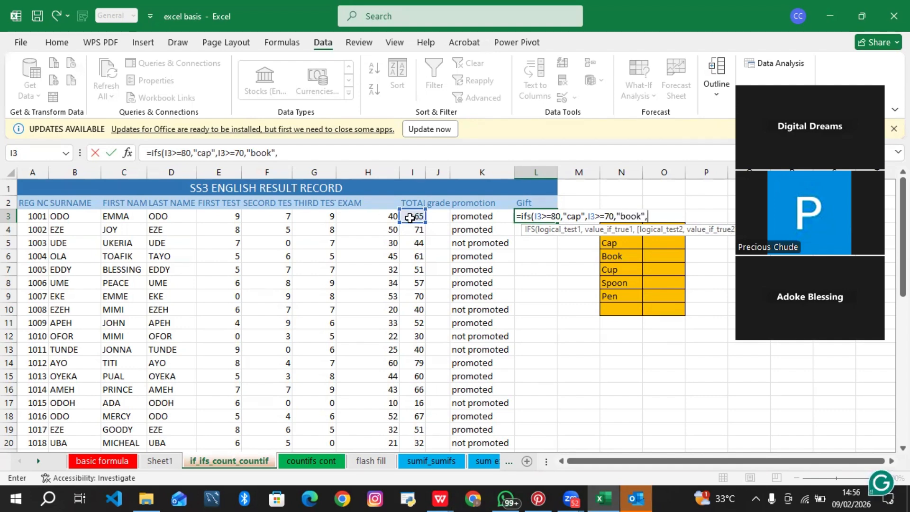
click(410, 217)
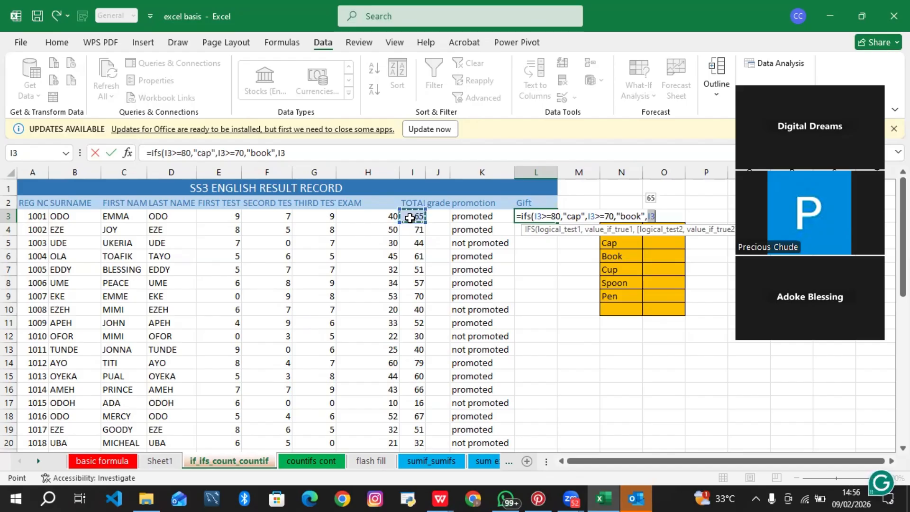
text(>=50,)
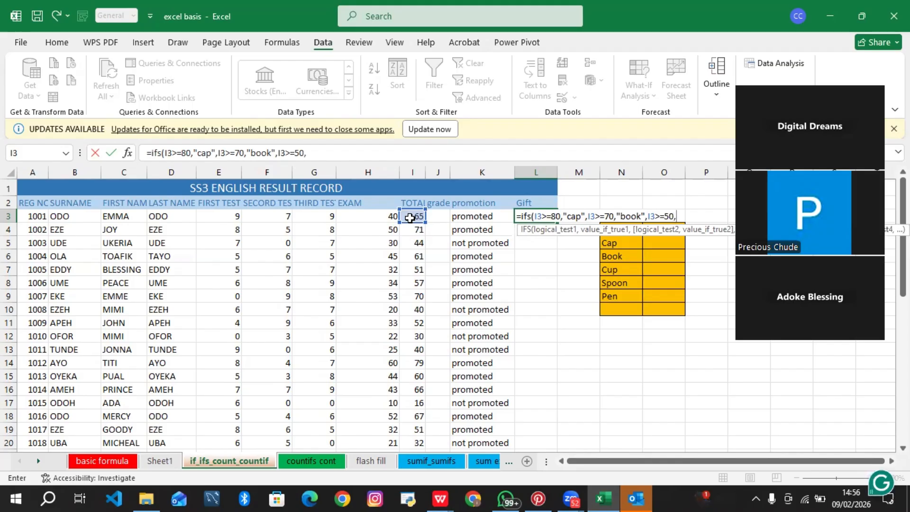
text("cup",)
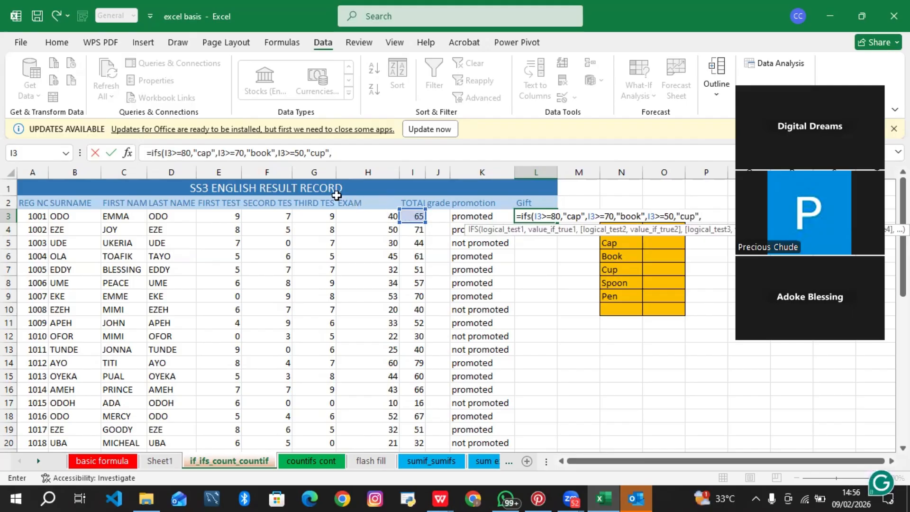
Step: Add the IFS condition I3>=40 returning "spoon"
click(406, 215)
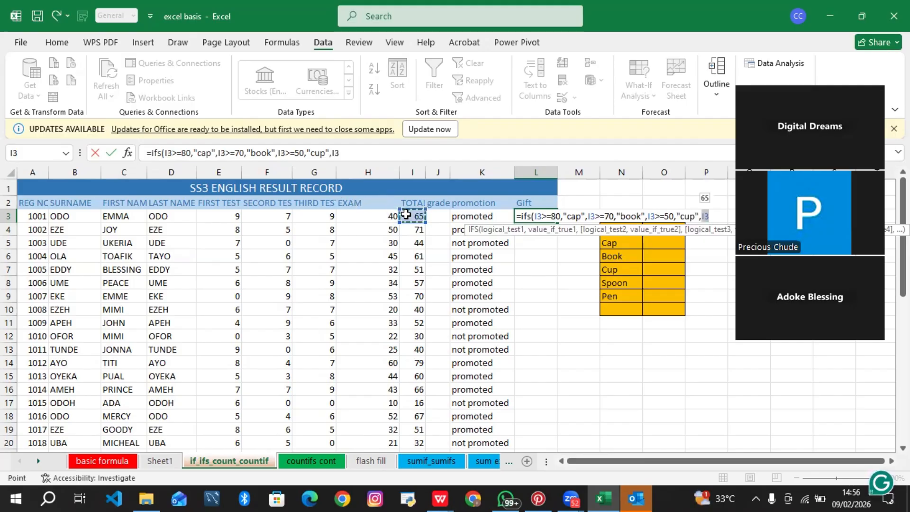
text(>=)
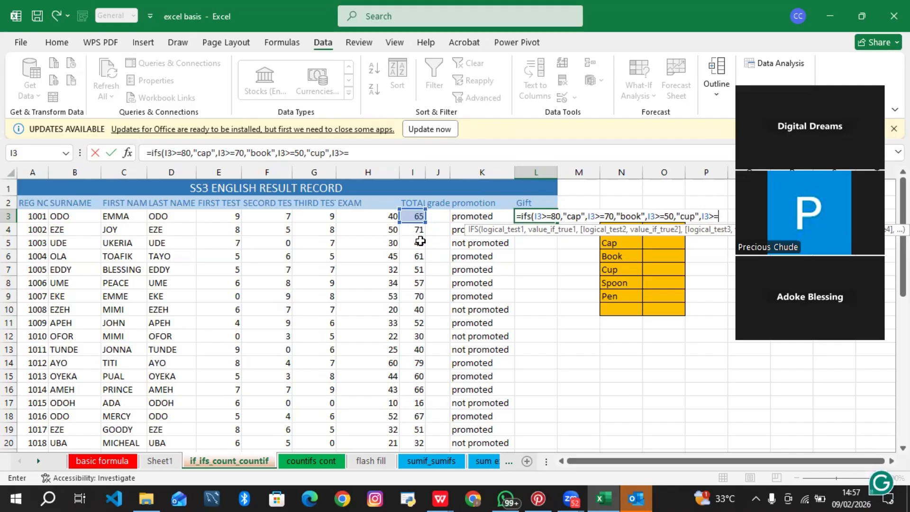
text(0)
key(BackSpace)
text(40,")
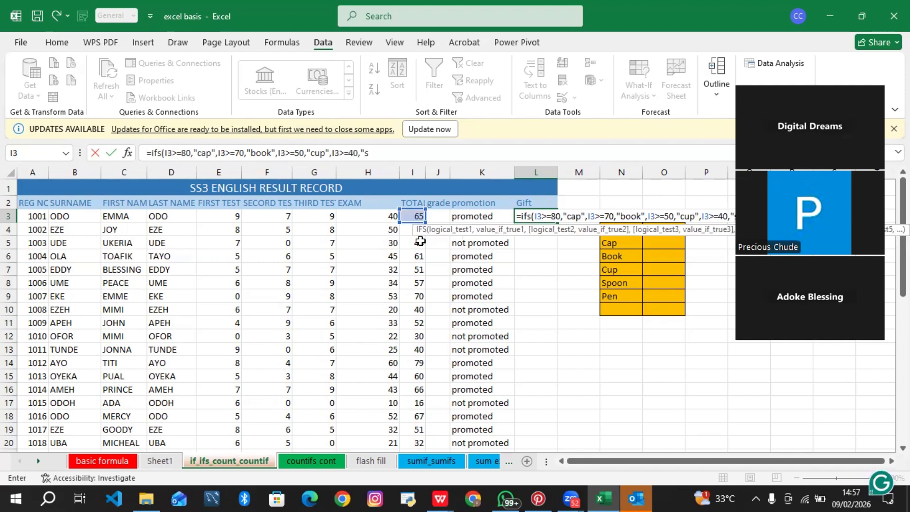
text(spoon",)
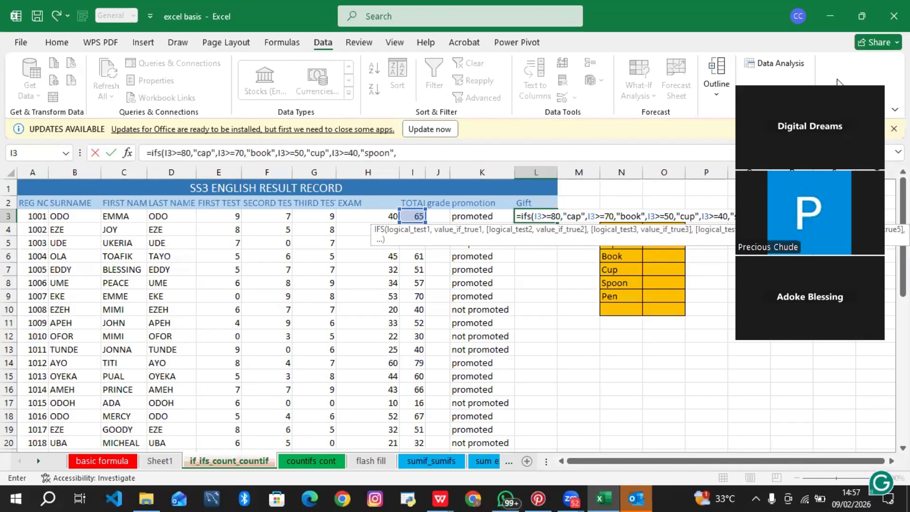
Step: Add the final condition I3>=0 returning "pen", close the IFS formula and enter it in L3
drag(837, 81, 276, 164)
drag(106, 105, 95, 69)
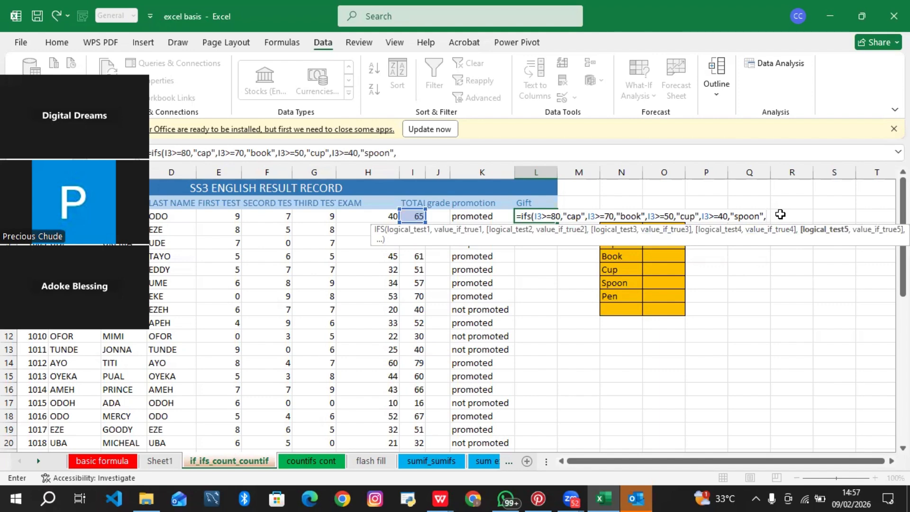
click(413, 214)
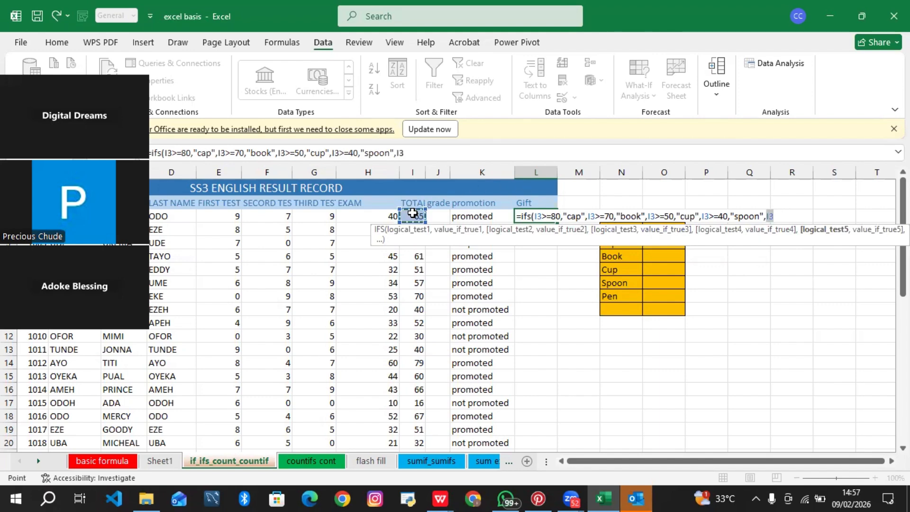
text(>=)
text(0)
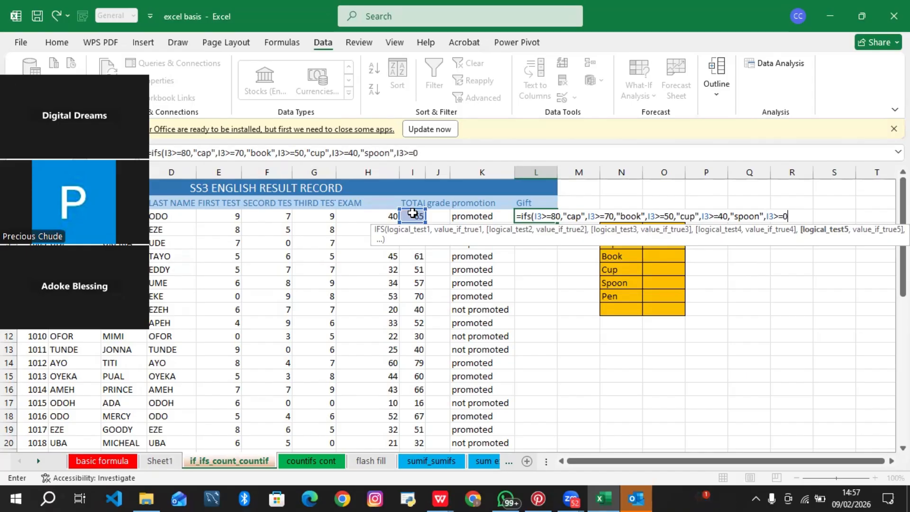
text(,")
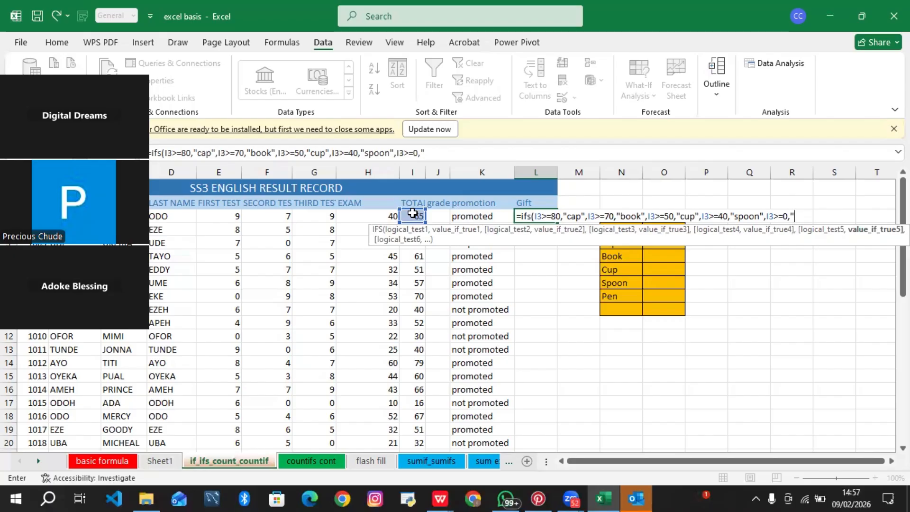
text(pen)
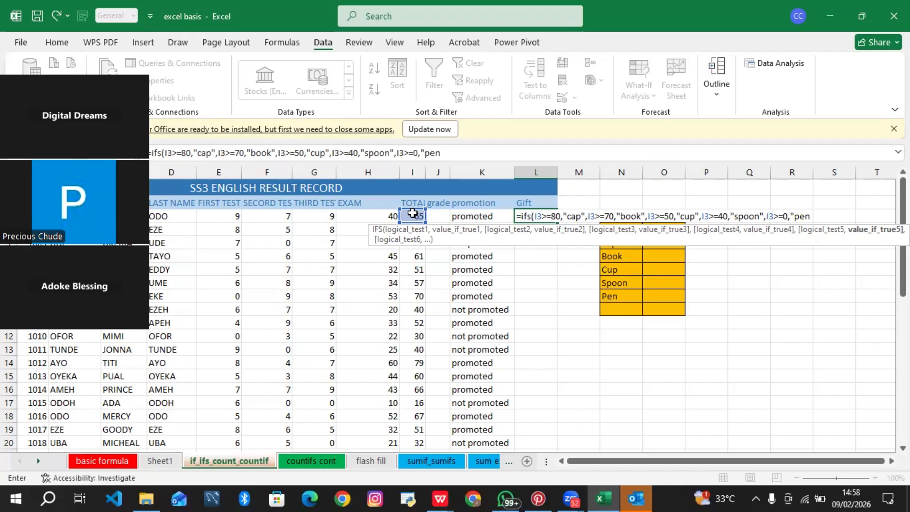
text(")
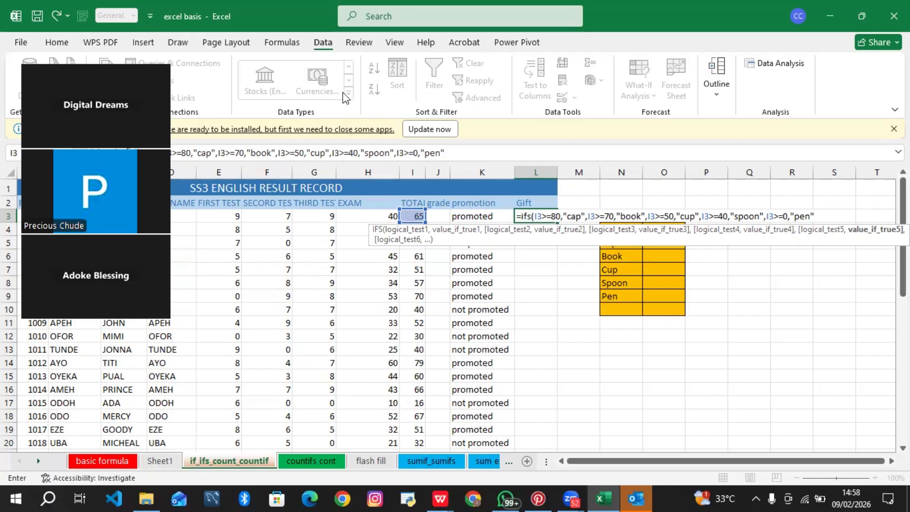
text())
key(Return)
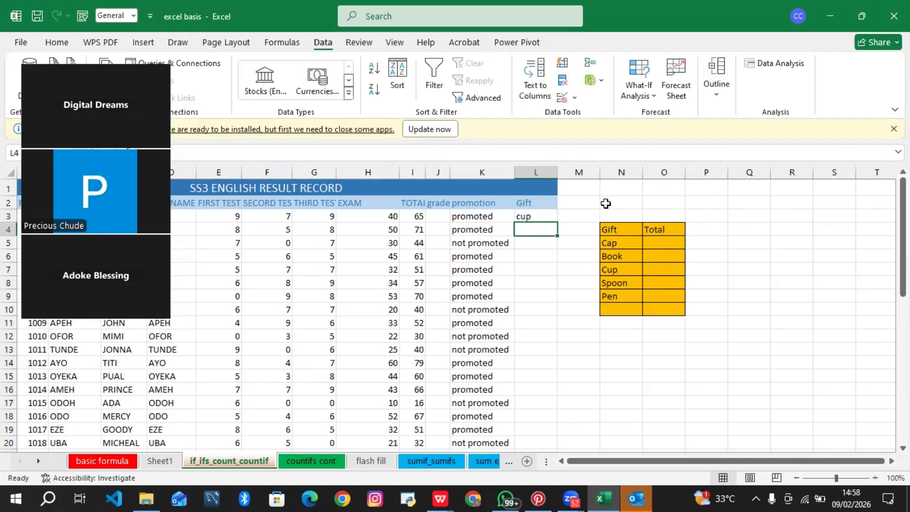
Step: Fill the IFS gift formula from L3 down the Gift column
click(539, 215)
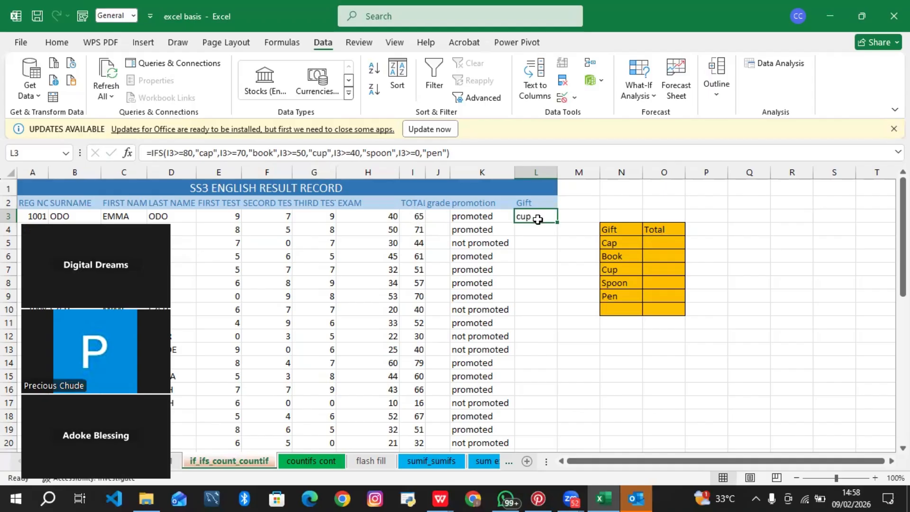
double_click(558, 223)
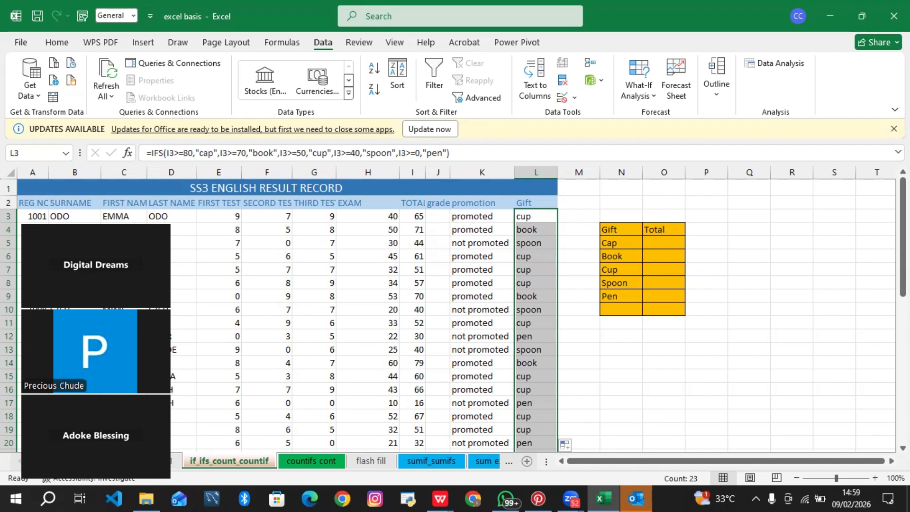
drag(903, 237, 903, 305)
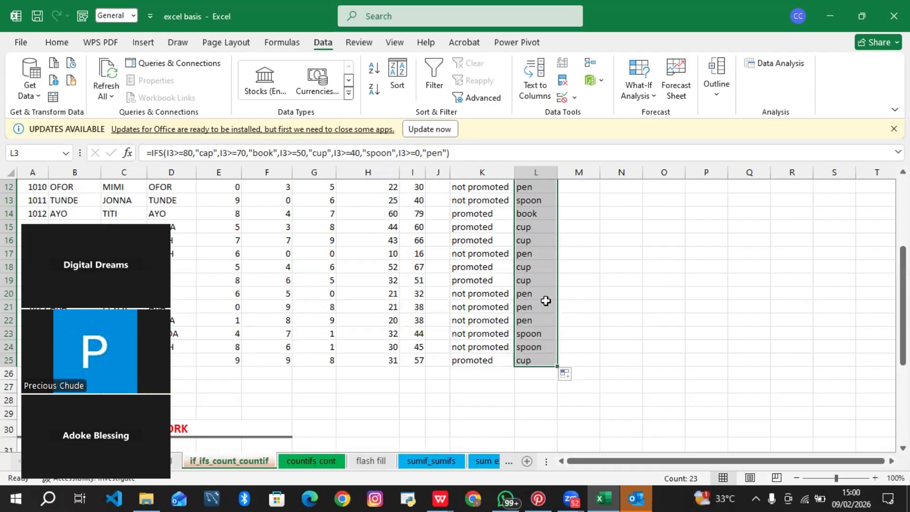
Step: Inspect the copied IFS formulas in several Gift cells further down the column
click(532, 283)
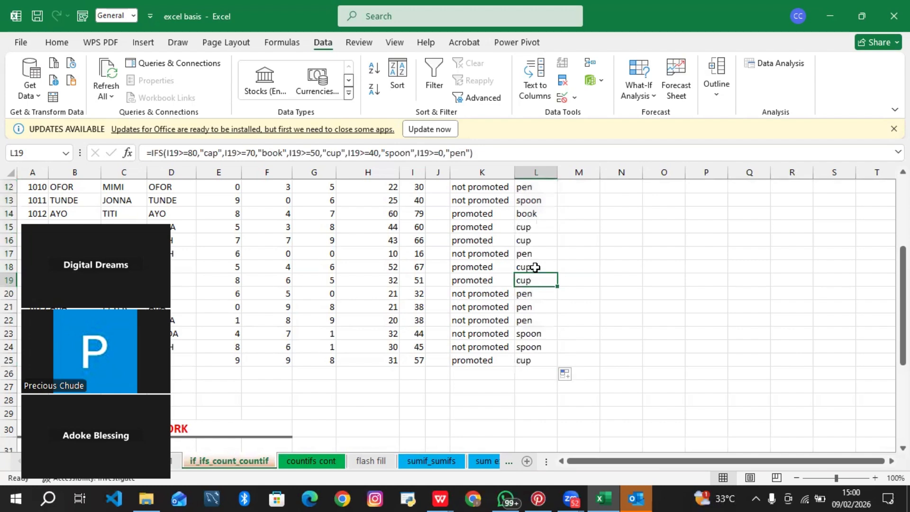
click(533, 265)
click(542, 242)
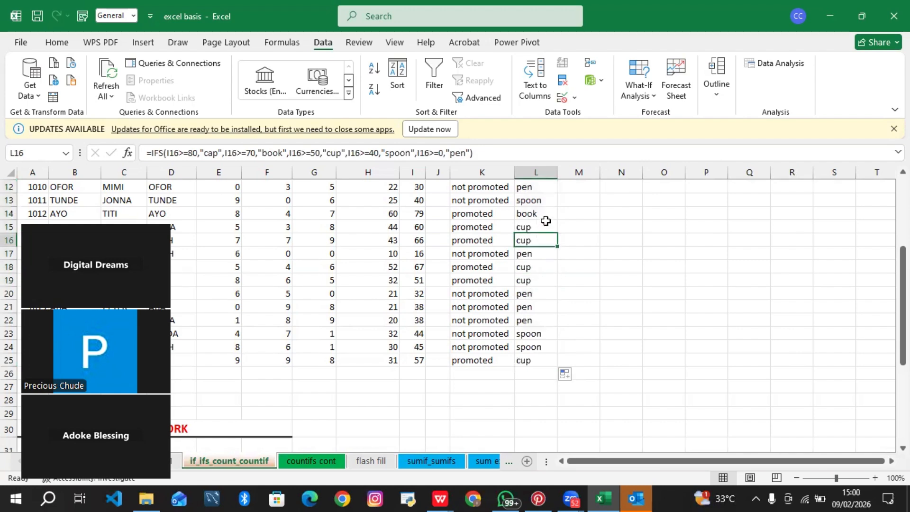
click(544, 224)
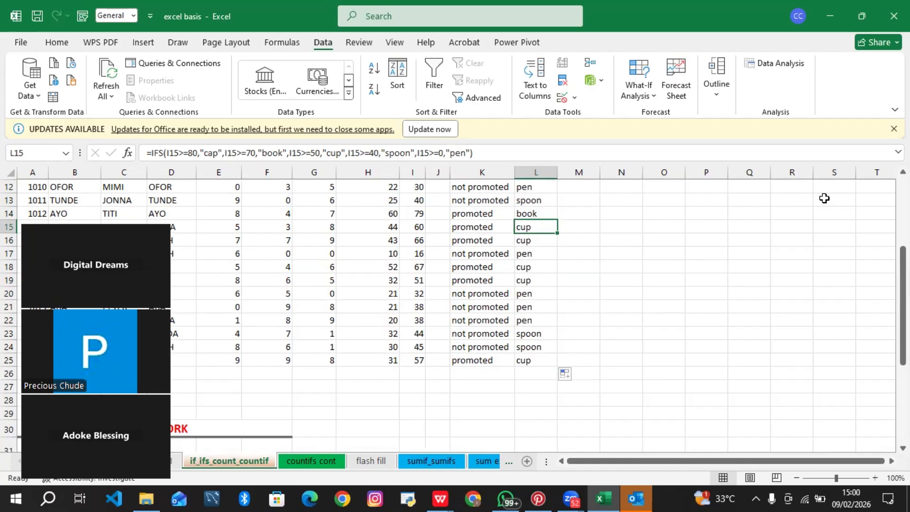
drag(903, 268, 903, 196)
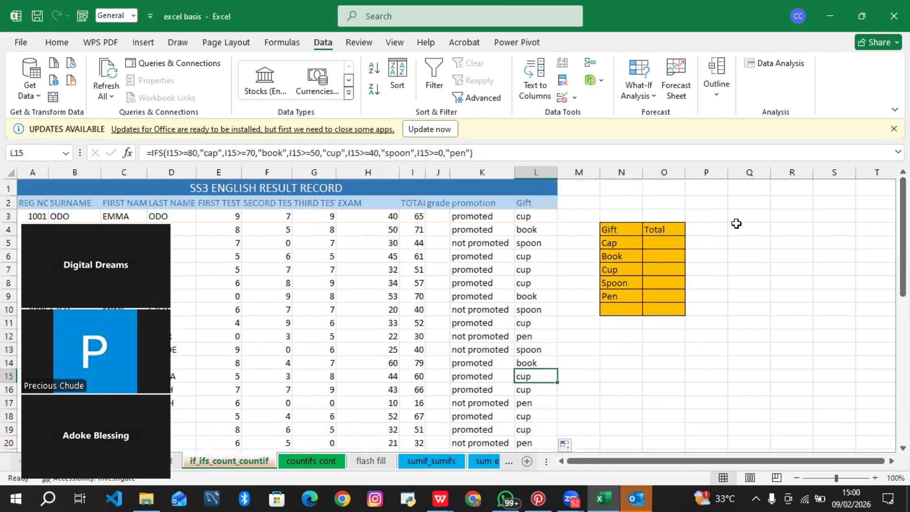
Step: Change the final IFS condition in L3 to I3>=30 and fill the formula down the Gift column
click(531, 216)
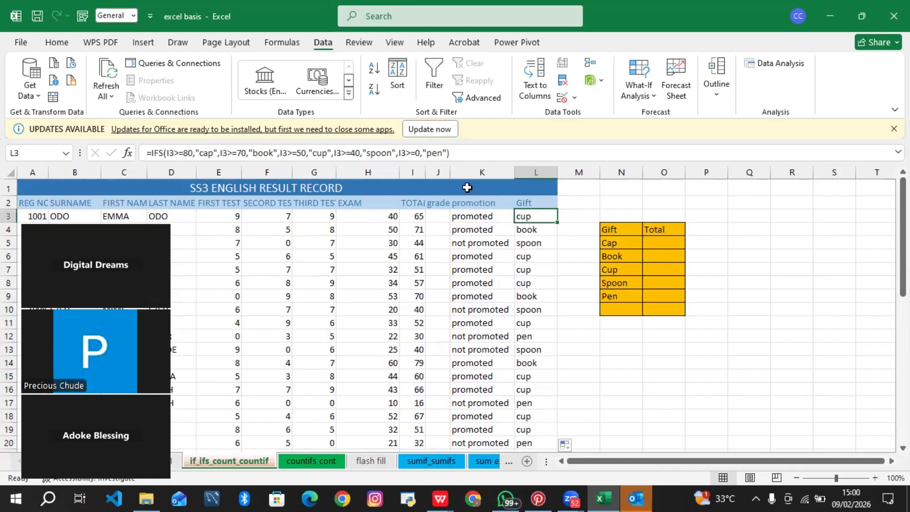
click(359, 150)
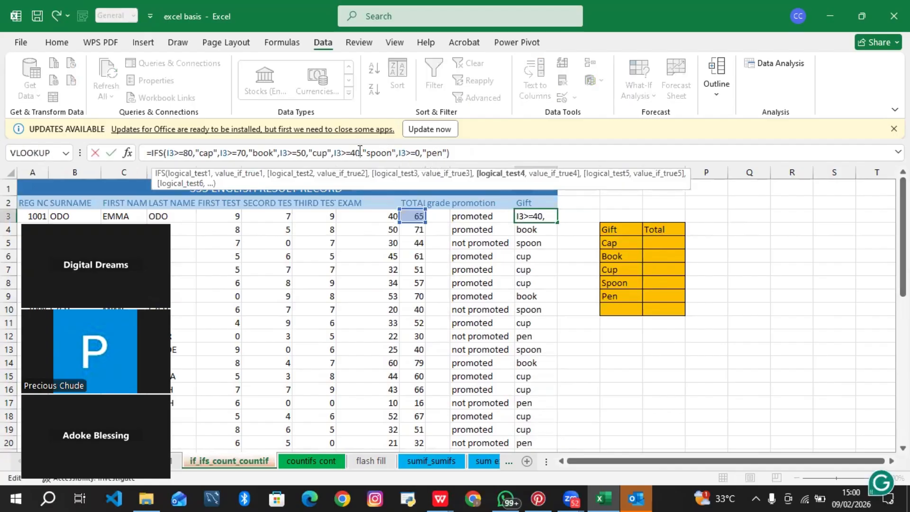
click(419, 152)
key(BackSpace)
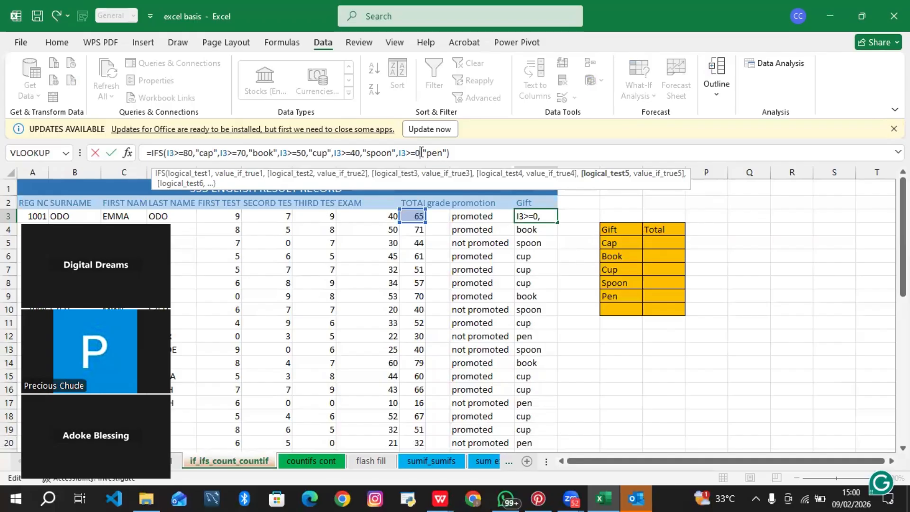
key(BackSpace)
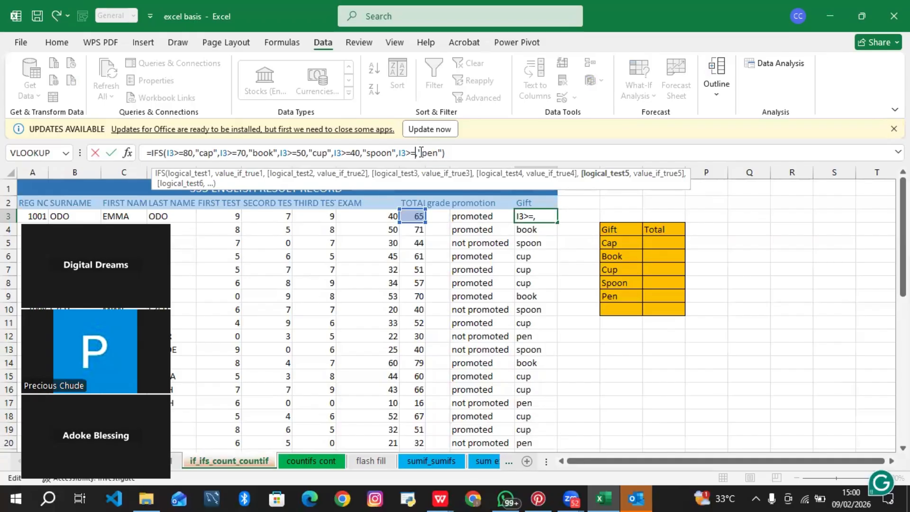
text(30)
key(Return)
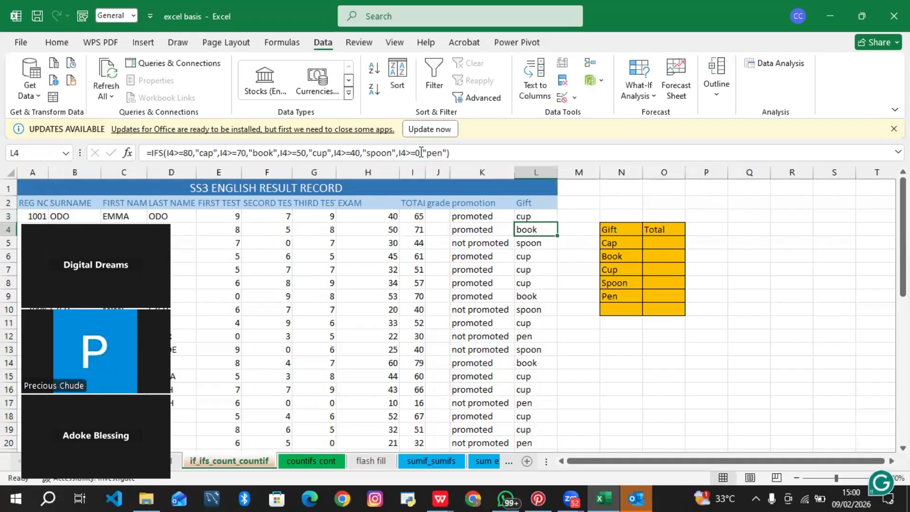
click(541, 216)
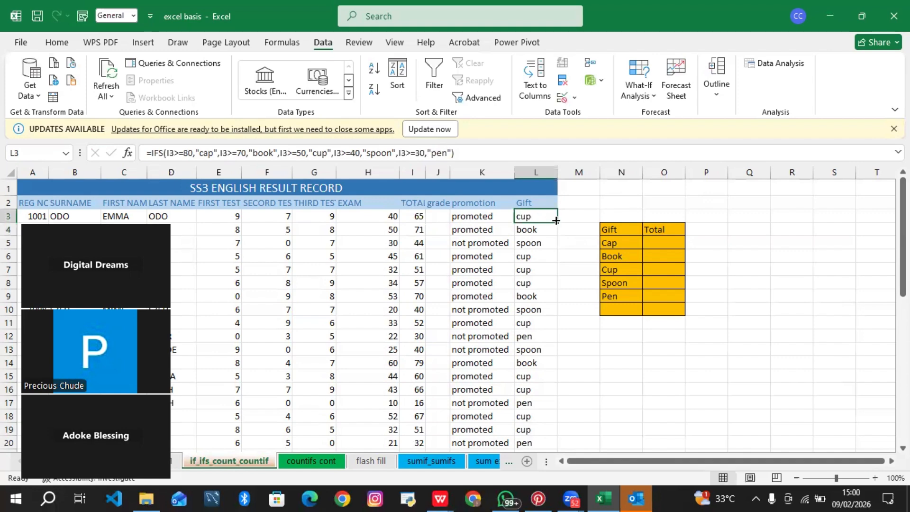
double_click(556, 220)
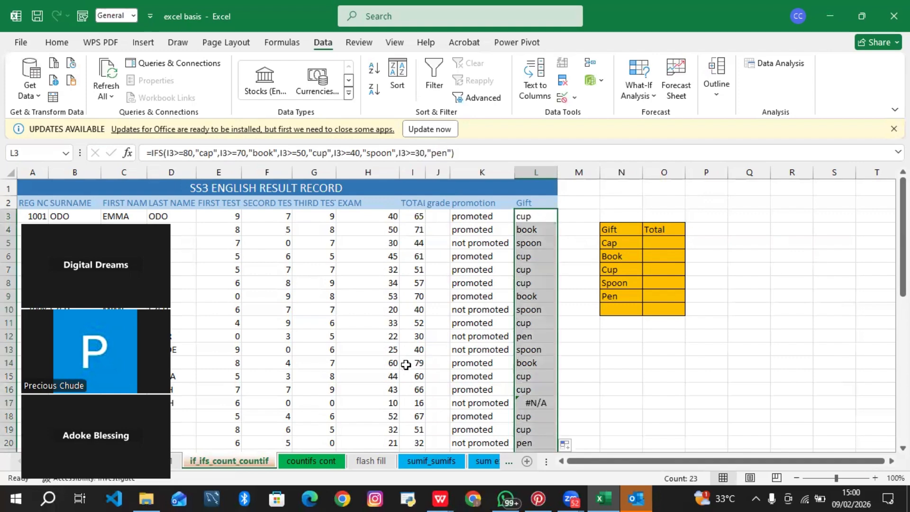
Step: Re-enter the last condition I17>=30 in the formula of L17
click(438, 403)
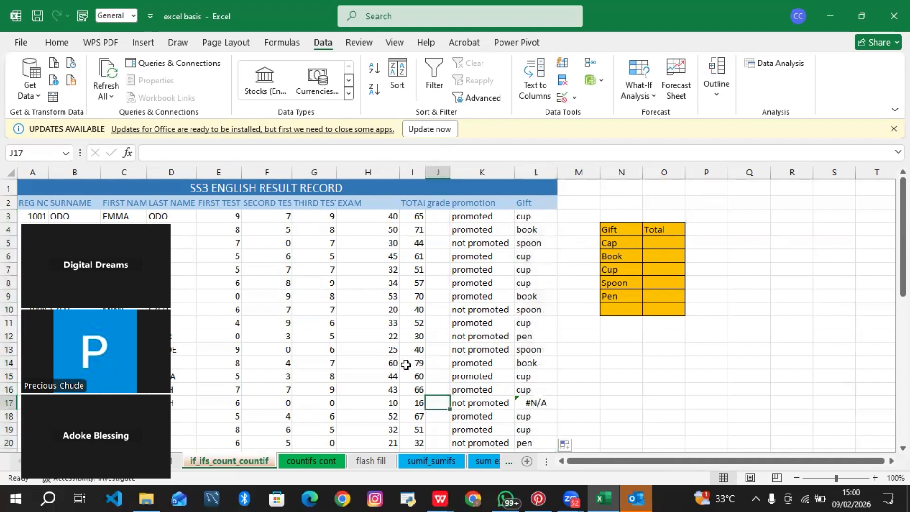
key(Right)
key(Right)
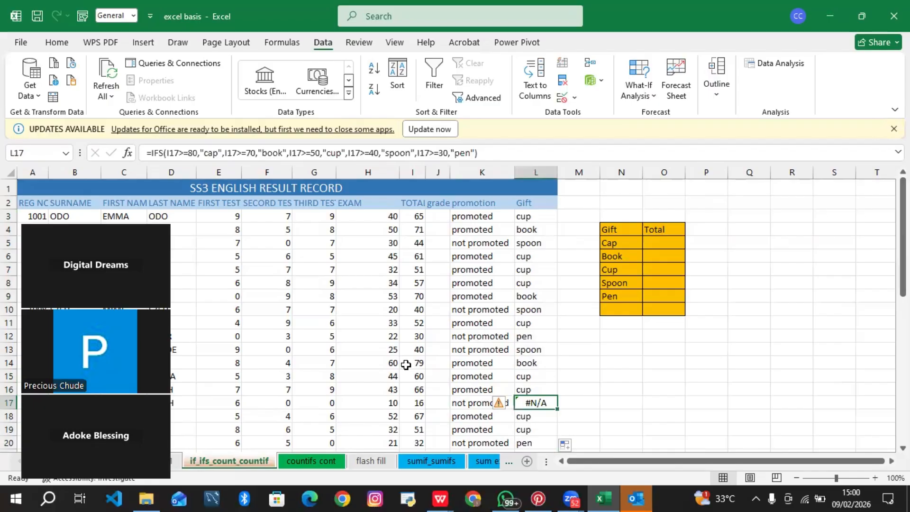
drag(903, 237, 903, 260)
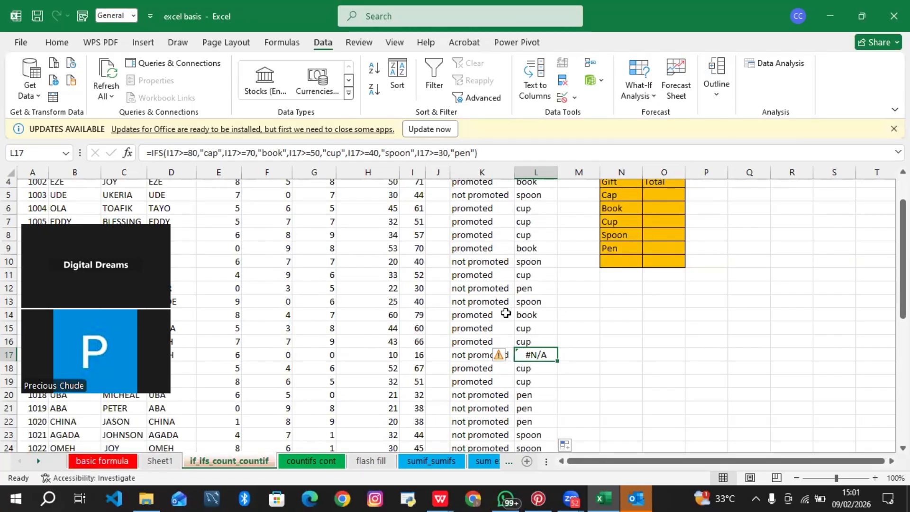
click(444, 153)
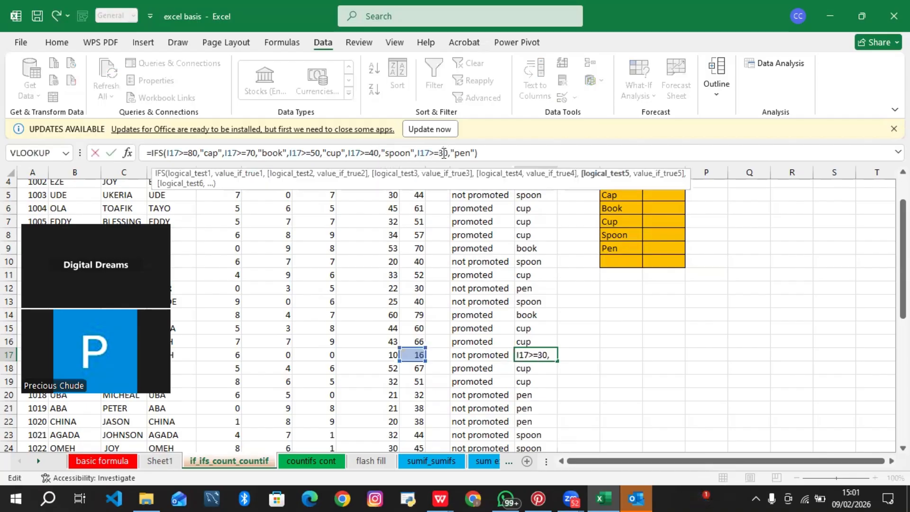
key(BackSpace)
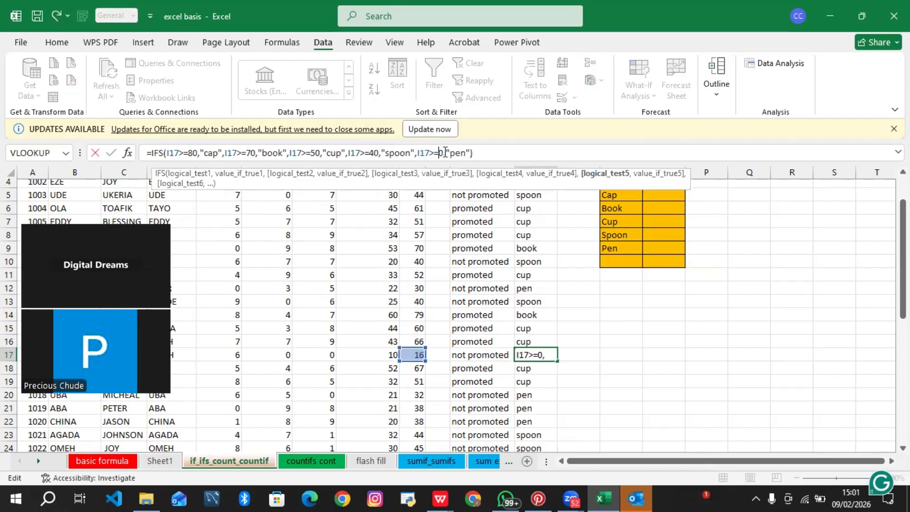
text(3)
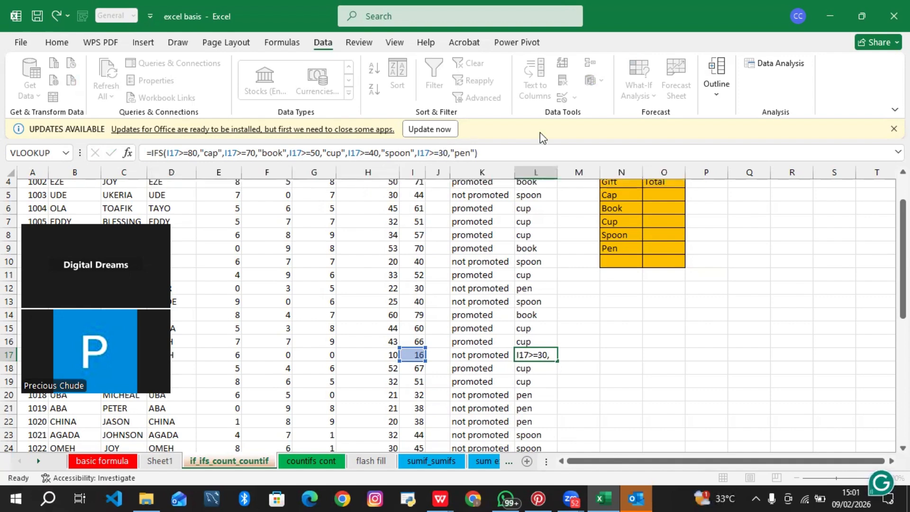
key(Return)
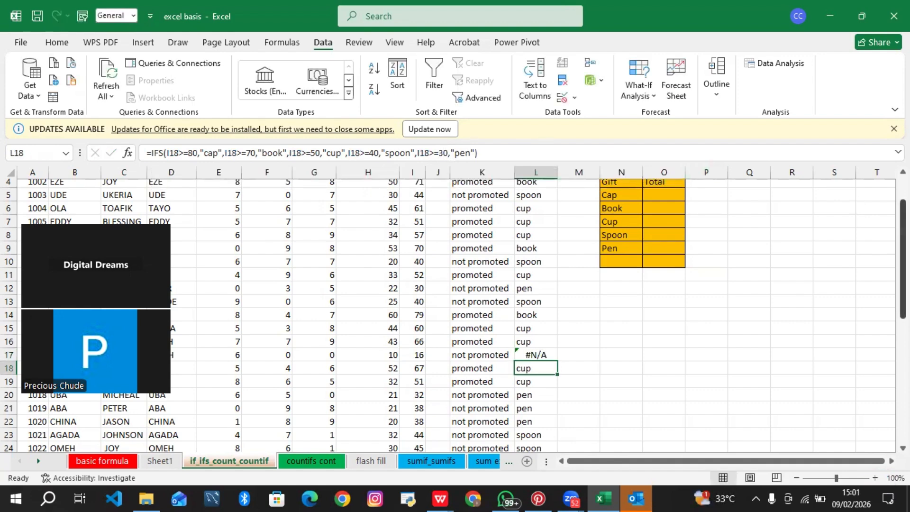
Step: Set the final IFS condition in L3 back to I3>=0 and refill the Gift column
drag(903, 225, 903, 201)
click(554, 216)
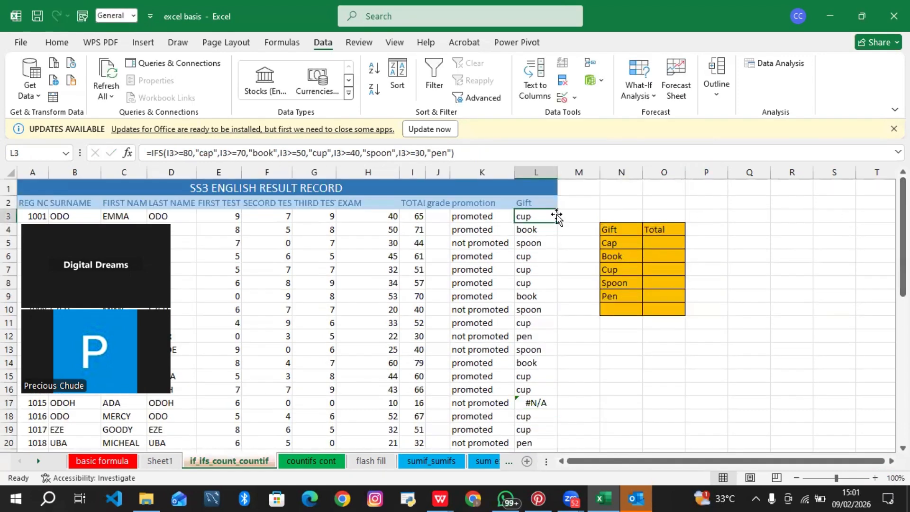
click(421, 152)
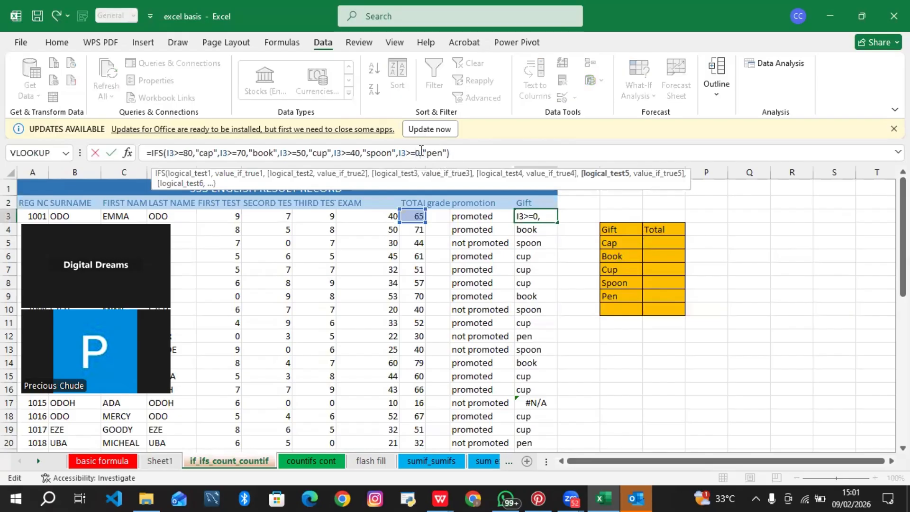
key(Return)
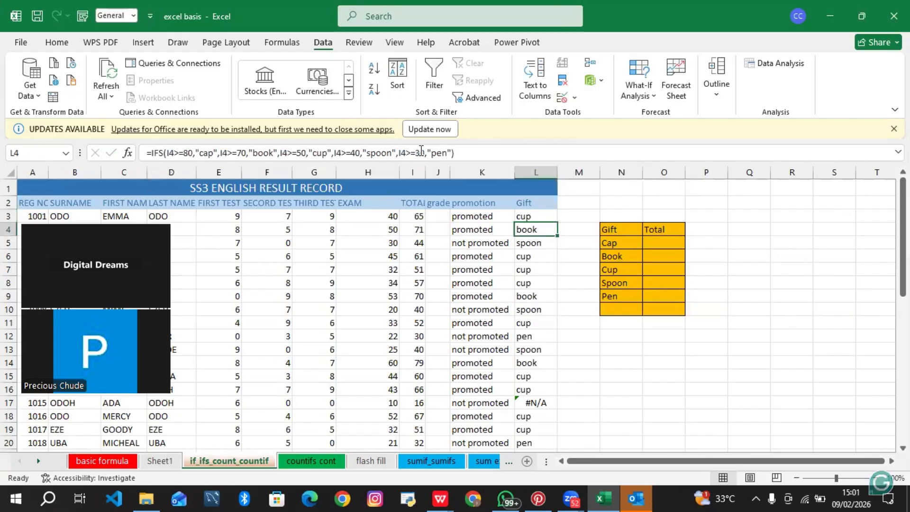
click(524, 216)
double_click(559, 222)
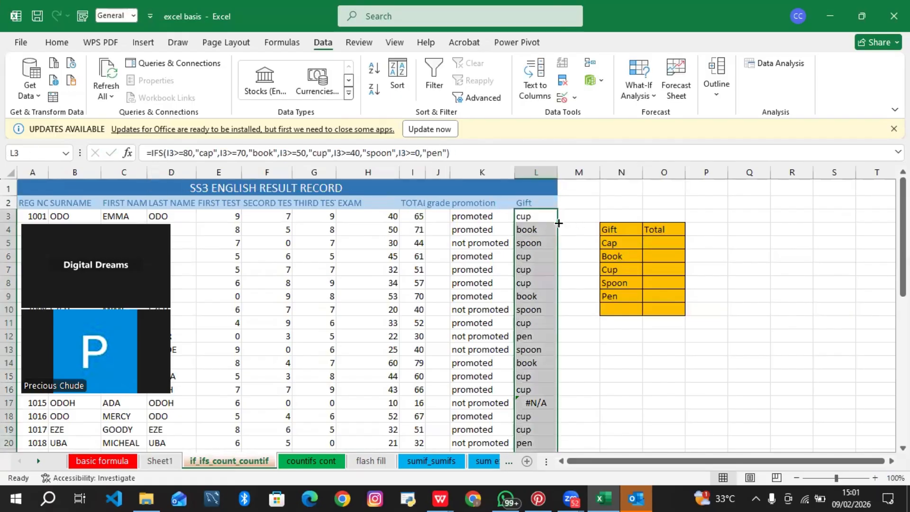
Step: Change the final IFS condition in L3 to I3<=0 and fill the formula down the Gift column
mouse_move(904, 212)
mouse_down()
mouse_move(904, 237)
mouse_move(903, 206)
mouse_up()
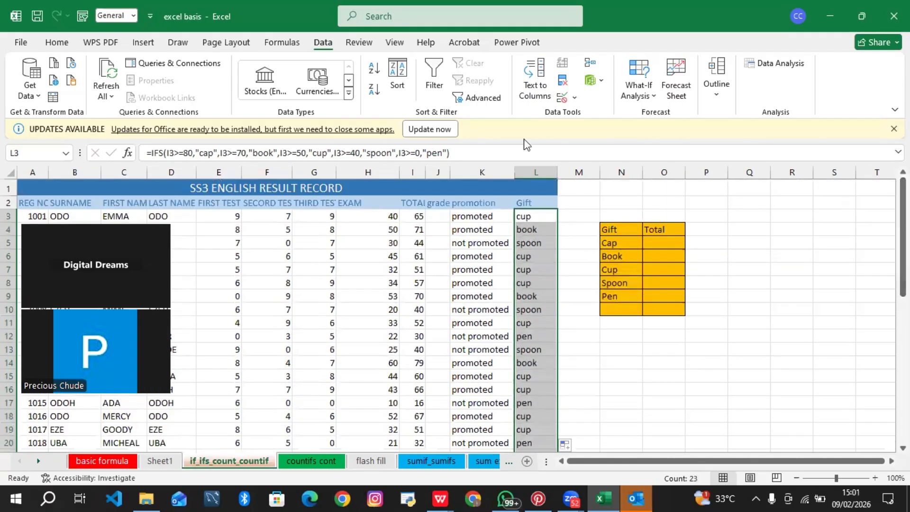
click(411, 152)
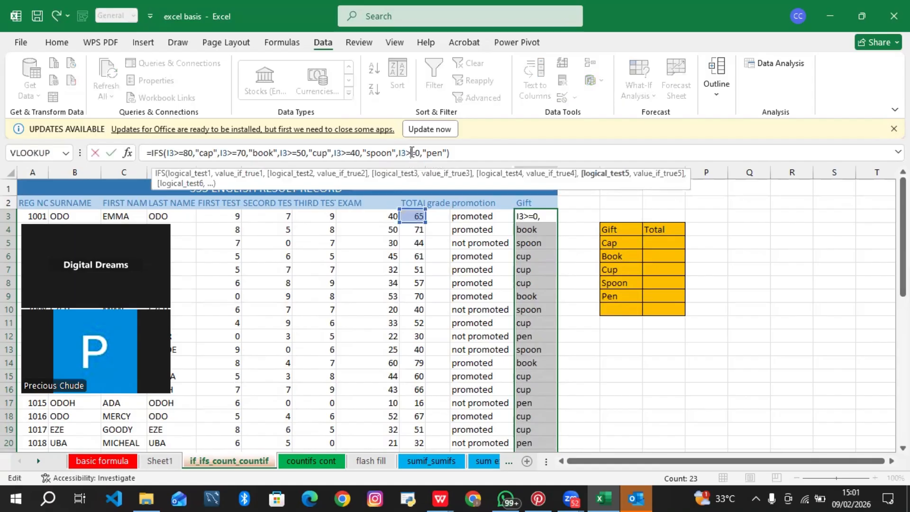
key(BackSpace)
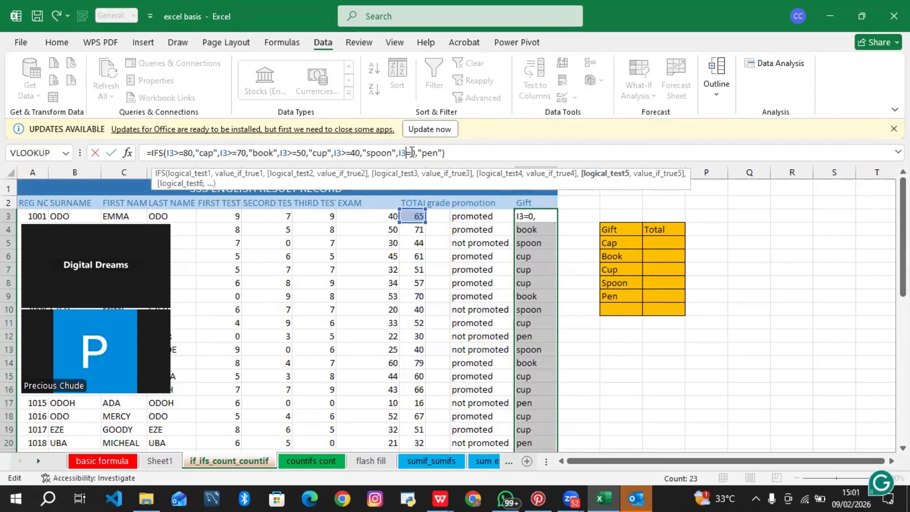
text(<)
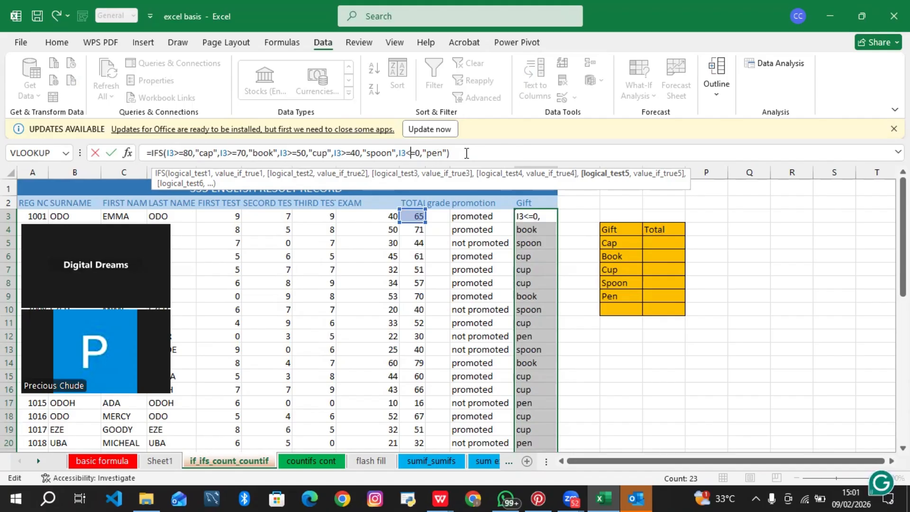
key(Return)
click(538, 216)
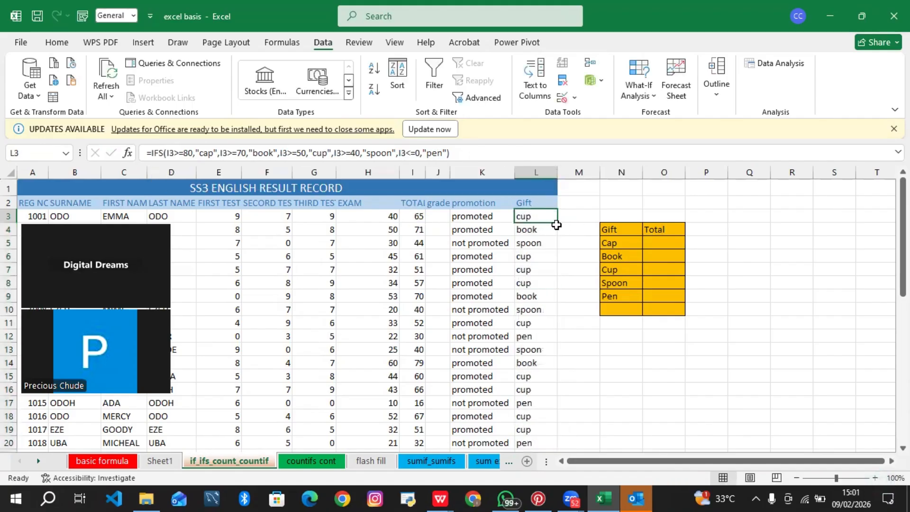
double_click(557, 222)
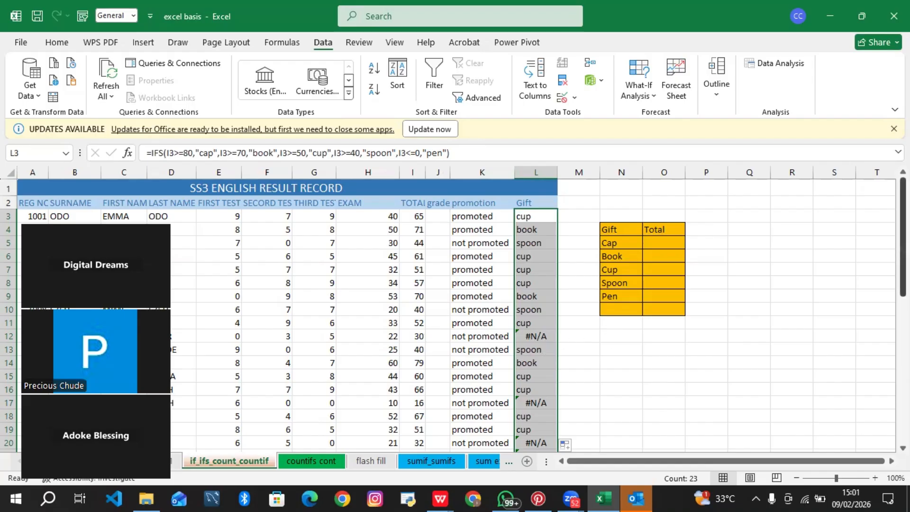
Step: Restore the last condition in L3 to I3>=0 and copy the formula down to every student row
drag(903, 212, 903, 219)
scroll(687, 311, down, 1)
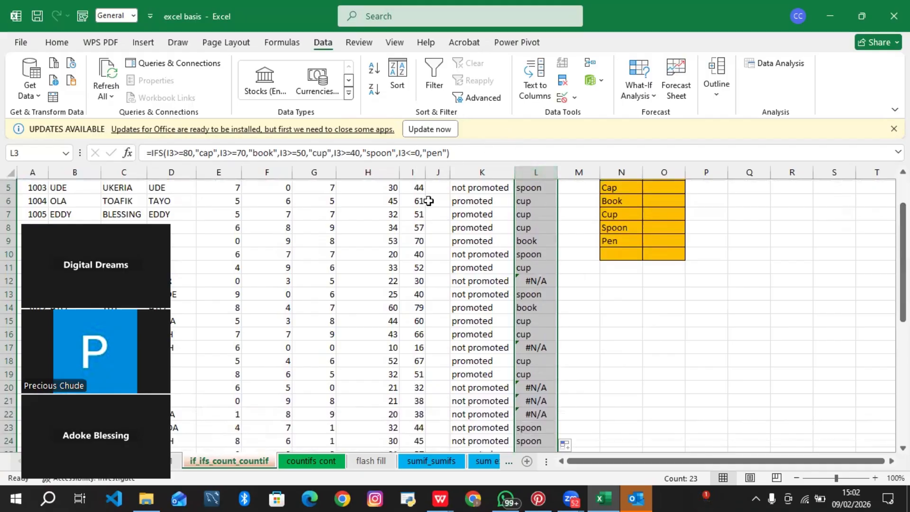
click(413, 153)
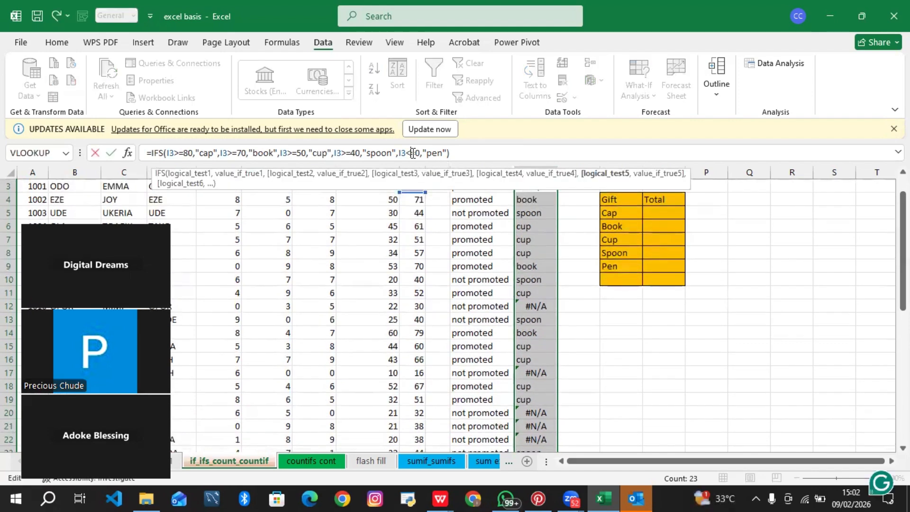
key(BackSpace)
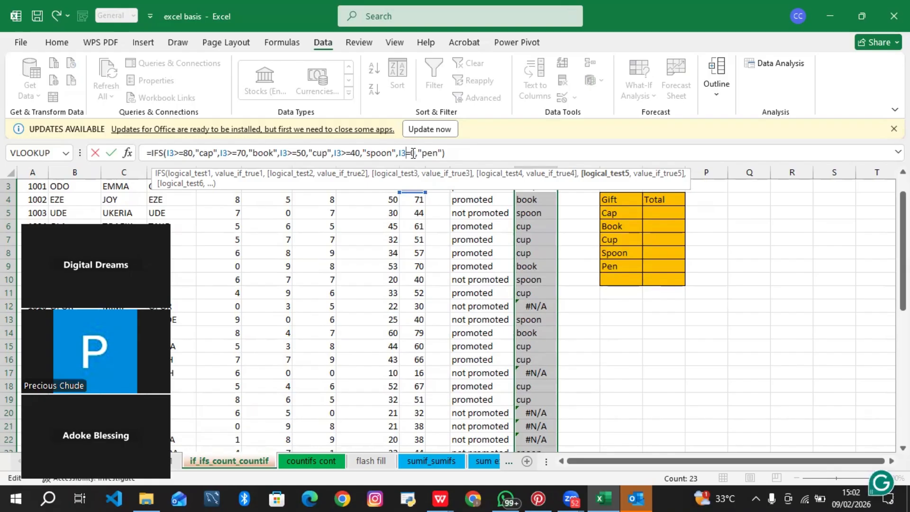
text(<)
key(Return)
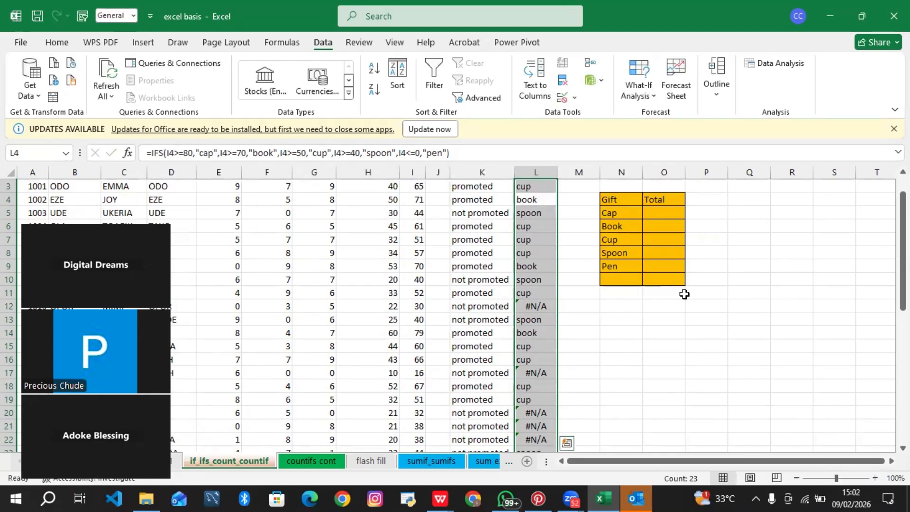
click(539, 185)
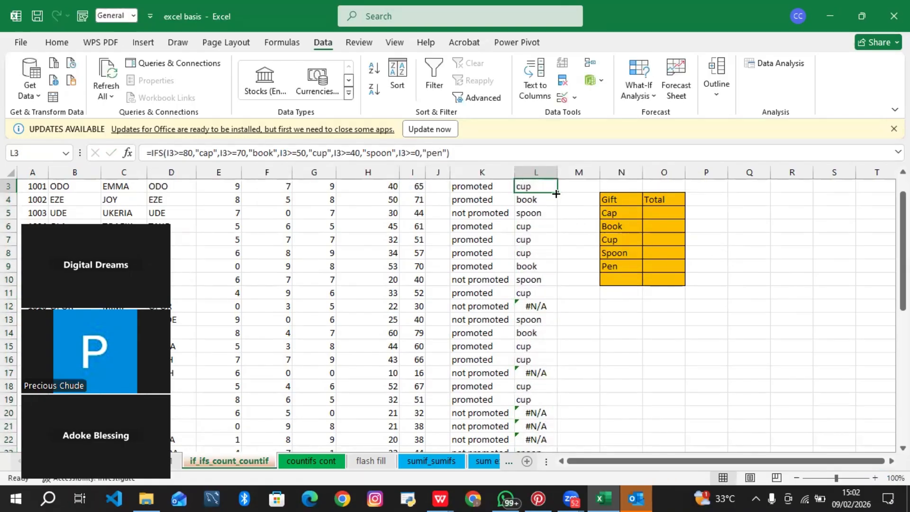
double_click(557, 192)
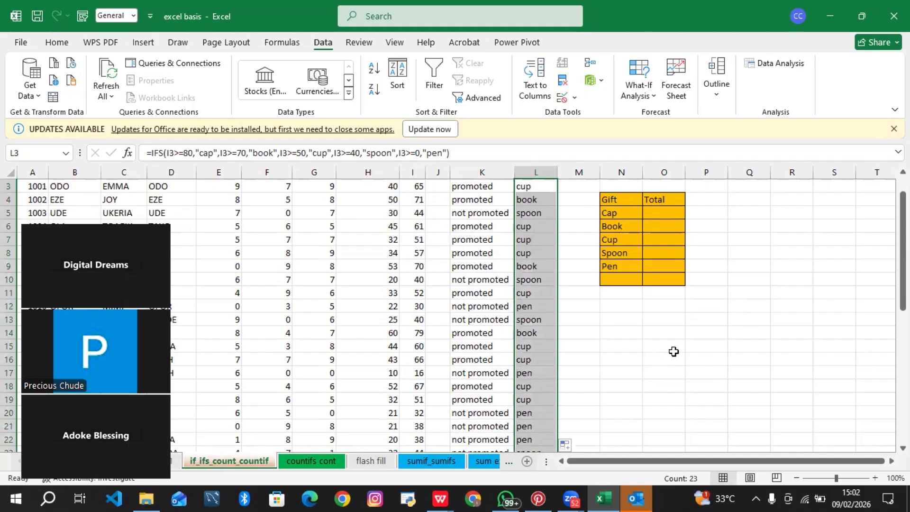